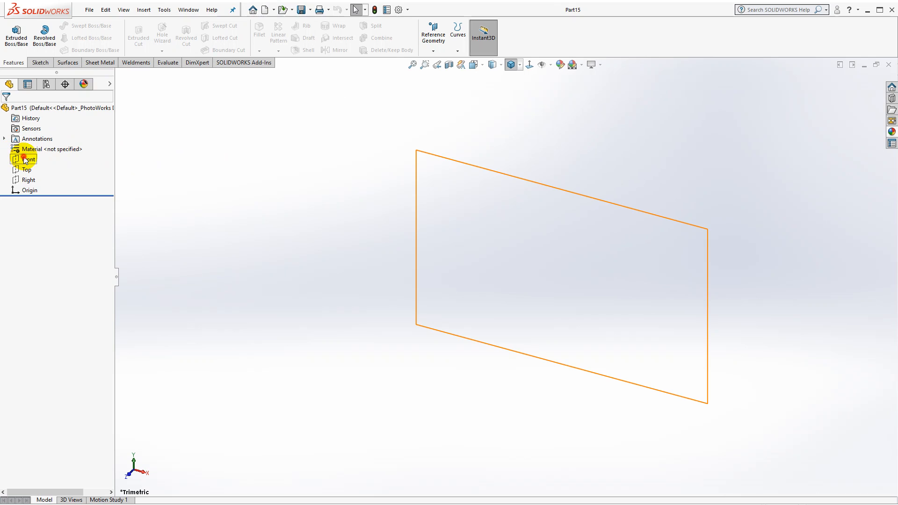
- Start a new sketch on the Front plane, viewed normal to it
click(26, 160)
click(533, 68)
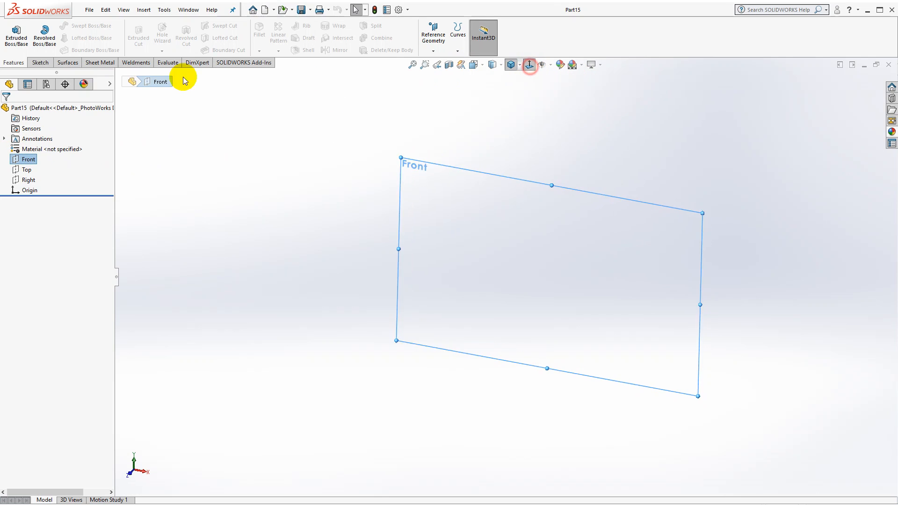
click(39, 63)
click(14, 33)
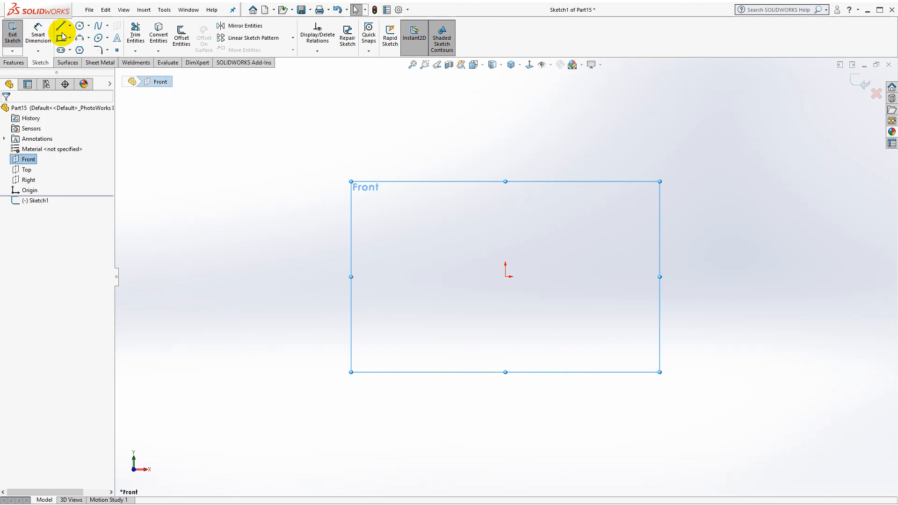
- Draw two concentric circles centred on the origin, the inner one about 44 mm in diameter and the outer one clearly larger
click(80, 27)
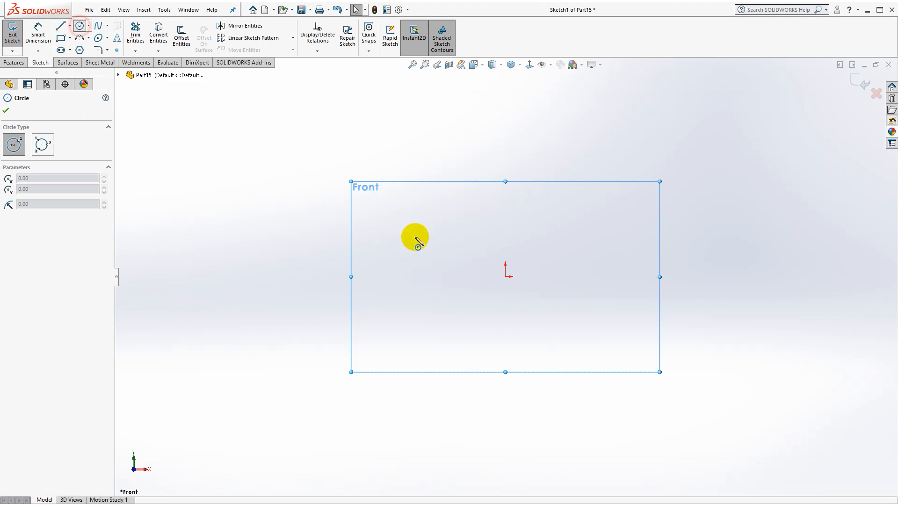
click(505, 277)
click(527, 310)
click(506, 277)
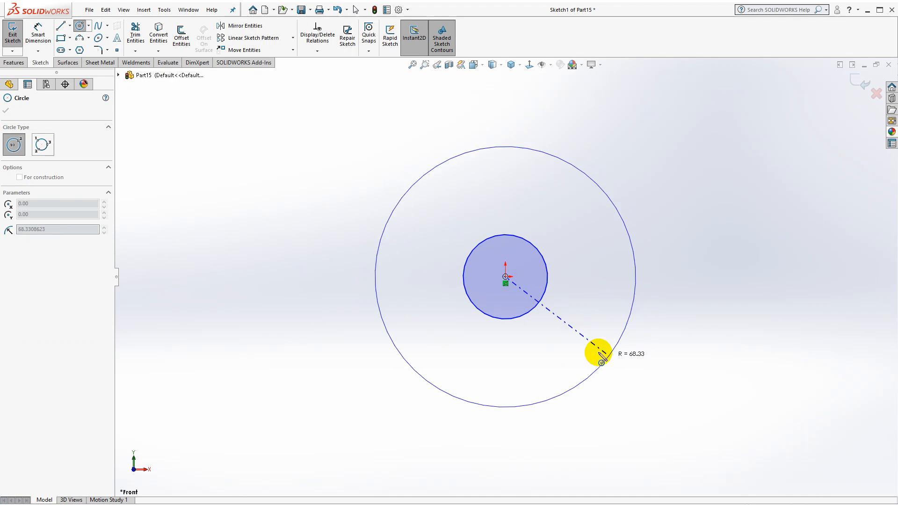
click(595, 346)
- Dimension the inner circle with a diameter of 10 mm
click(37, 34)
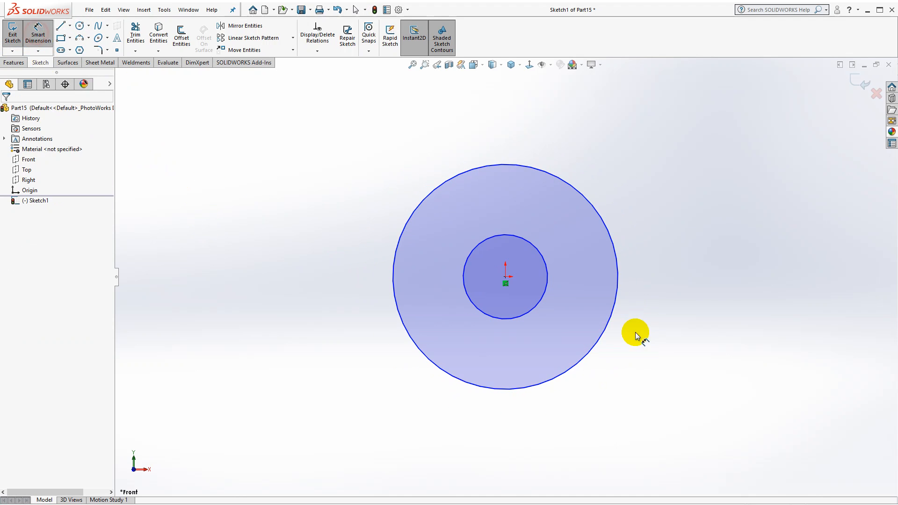
click(647, 380)
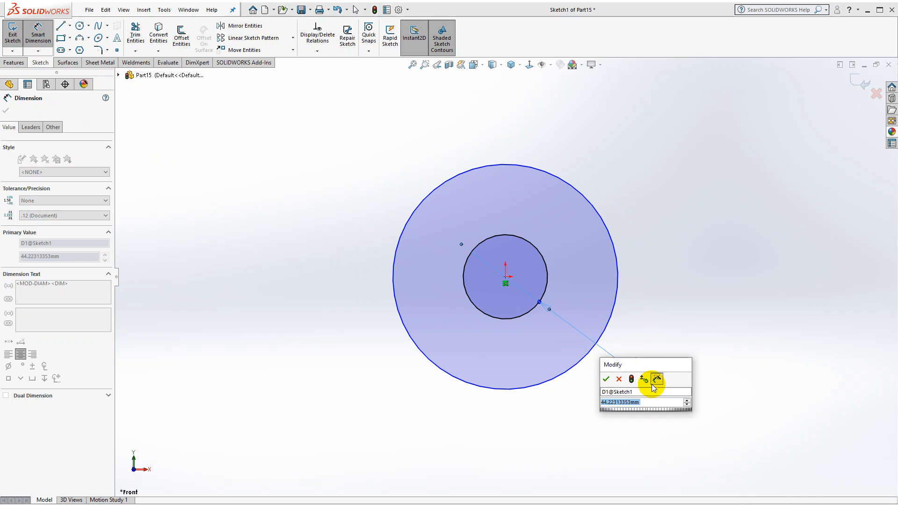
text(10)
key(Return)
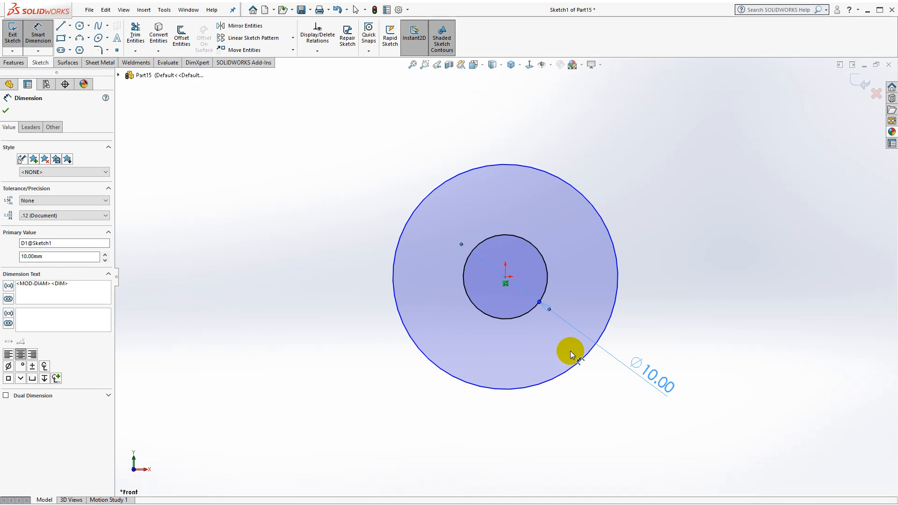
- Dimension the outer circle with a diameter of 24 mm and finish dimensioning
click(426, 357)
click(331, 401)
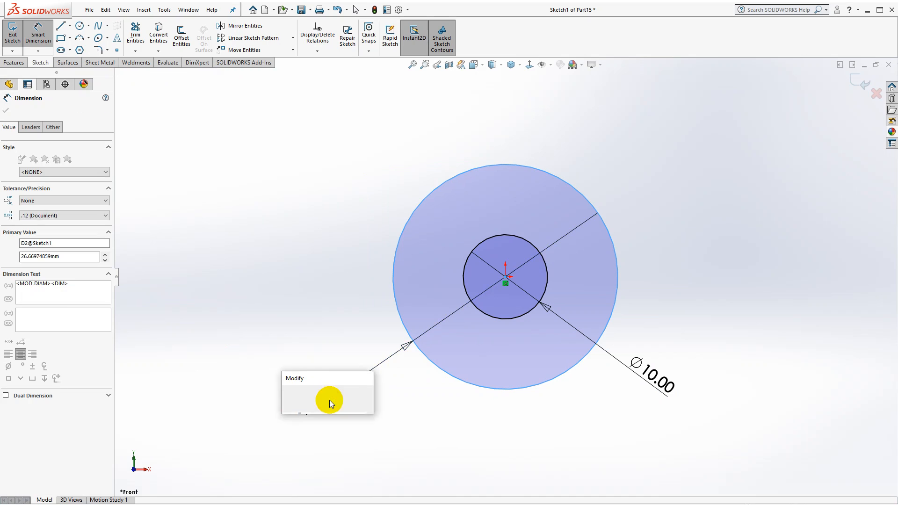
text(24)
key(Return)
key(Escape)
key(Escape)
scroll(369, 313, up, 4)
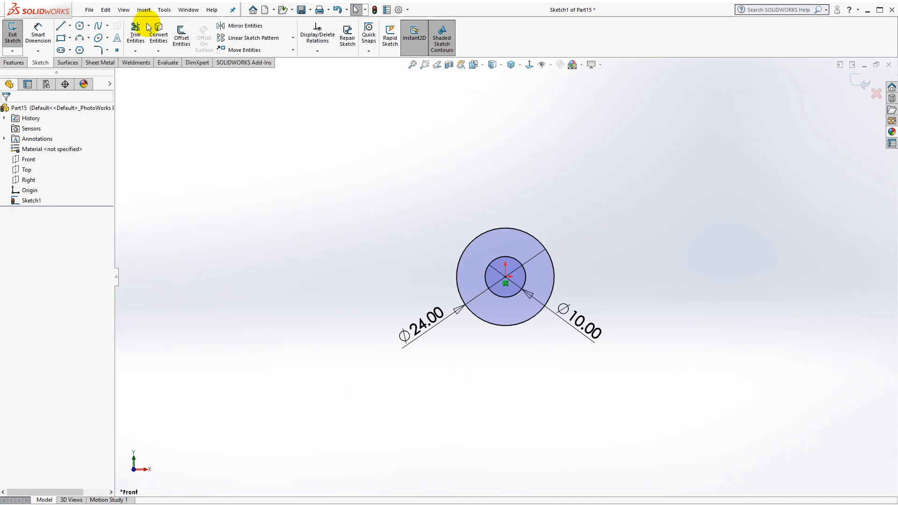
- Draw a horizontal centerline about 65 mm long above the circles, extending further to their left than to their right
click(70, 27)
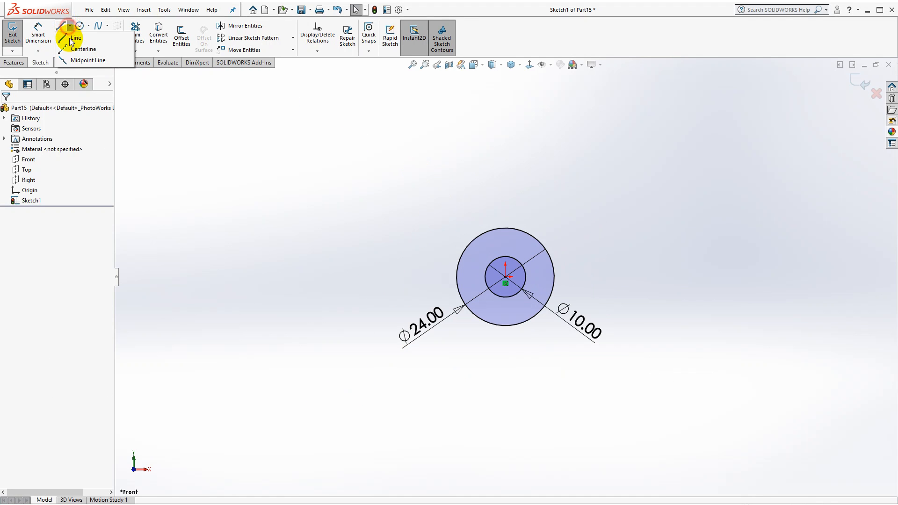
click(70, 58)
click(70, 26)
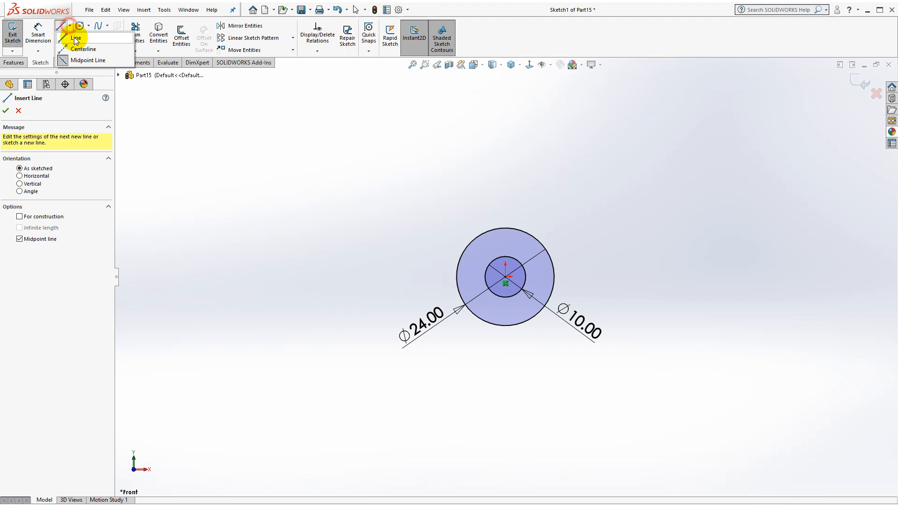
click(71, 47)
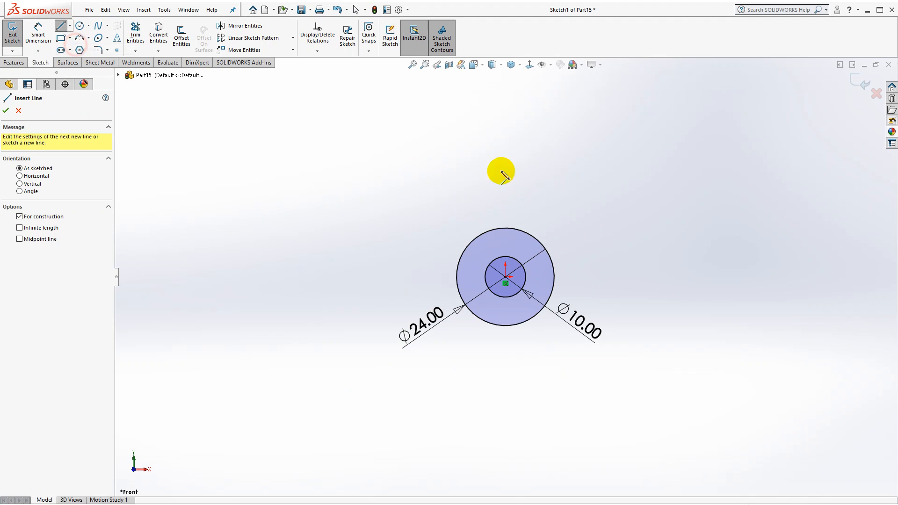
click(307, 150)
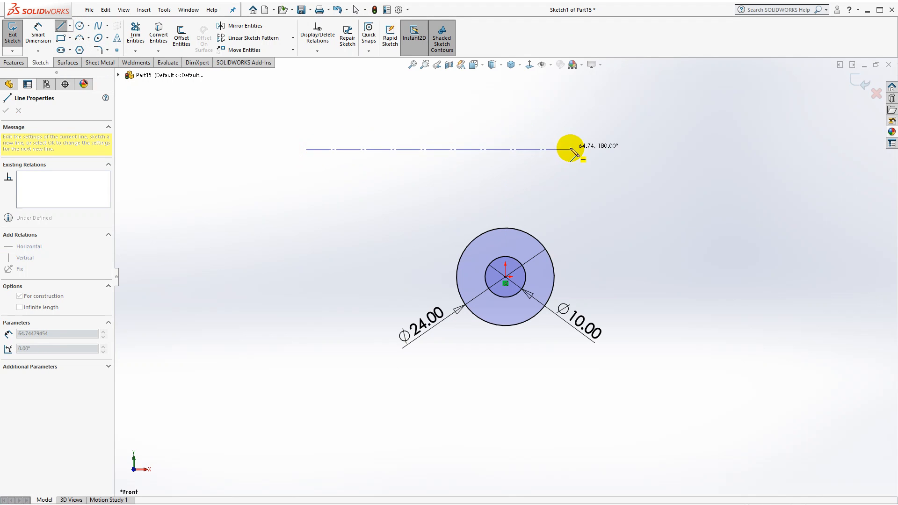
click(571, 149)
key(Escape)
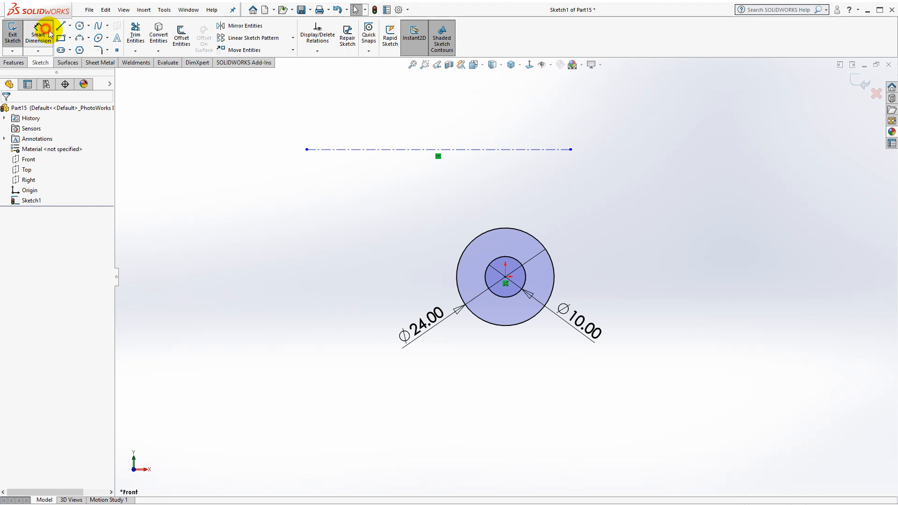
- Dimension the vertical distance between the origin and the horizontal centerline as 45 mm
click(47, 30)
click(502, 151)
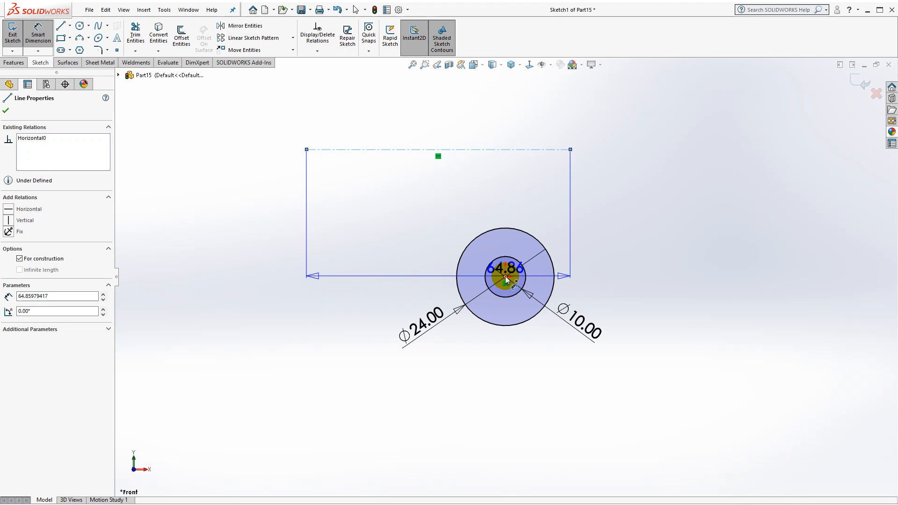
click(505, 277)
click(668, 222)
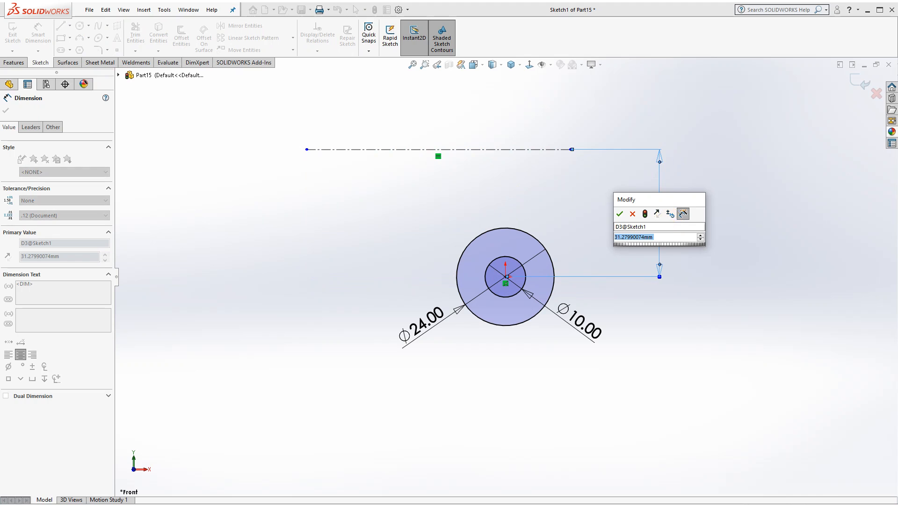
text(45)
key(Return)
scroll(414, 150, up, 2)
key(Escape)
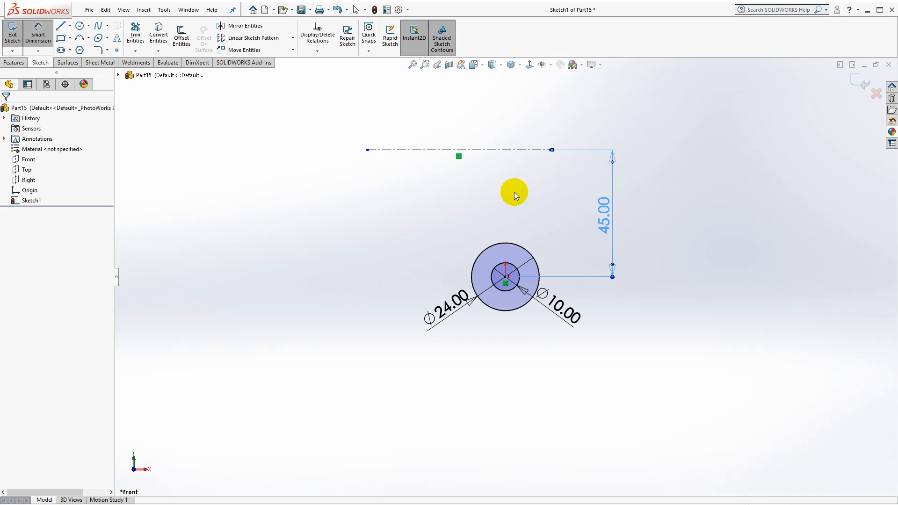
- Draw a solid line from the right side of the outer circle, tangent to it, up to the horizontal centerline
click(62, 27)
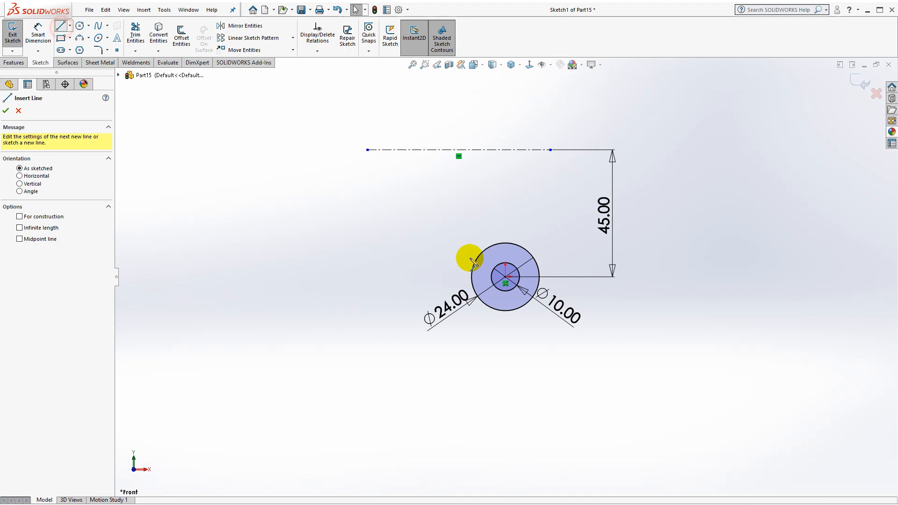
click(538, 265)
click(489, 149)
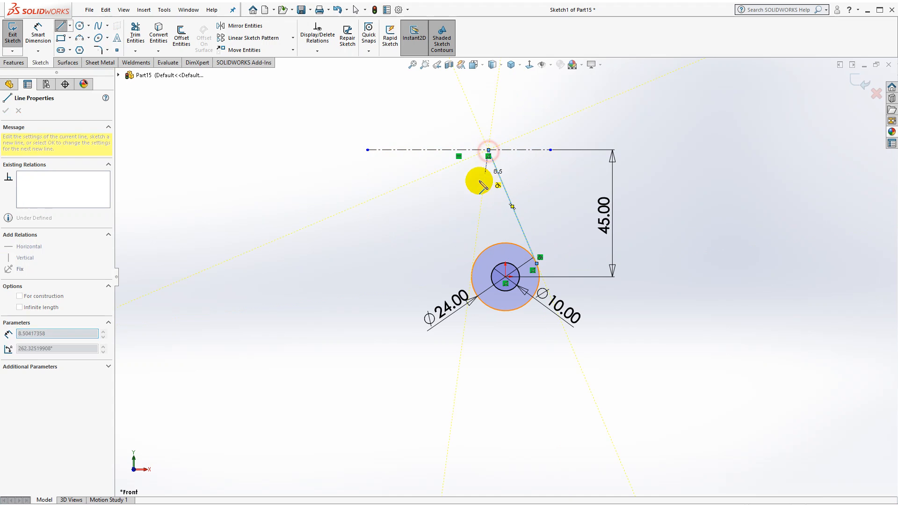
key(Escape)
- Draw a slanted centerline about 65 mm long from the origin up and left to the horizontal centerline
click(69, 26)
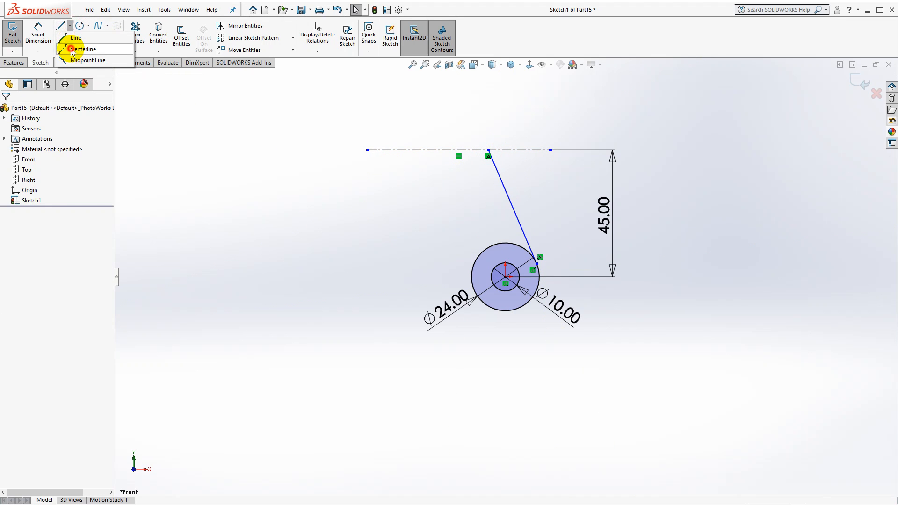
click(77, 47)
drag(506, 277, 379, 151)
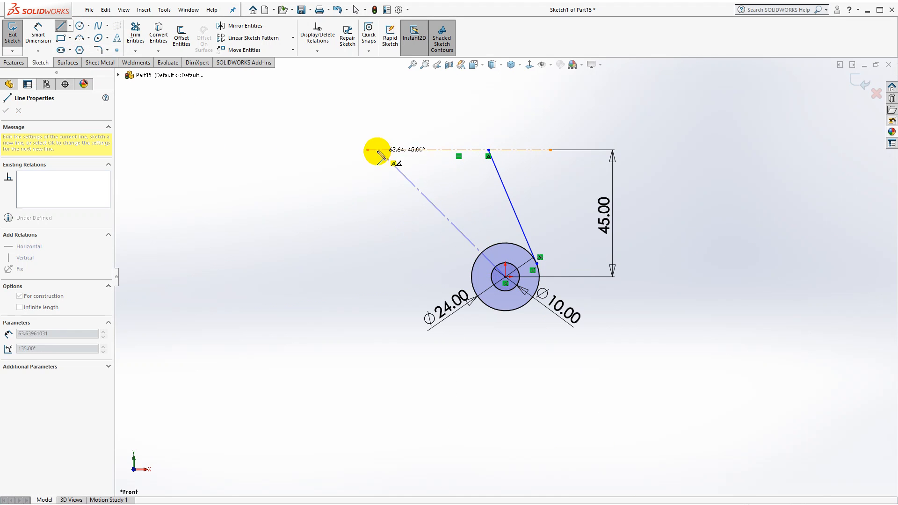
click(374, 150)
key(Escape)
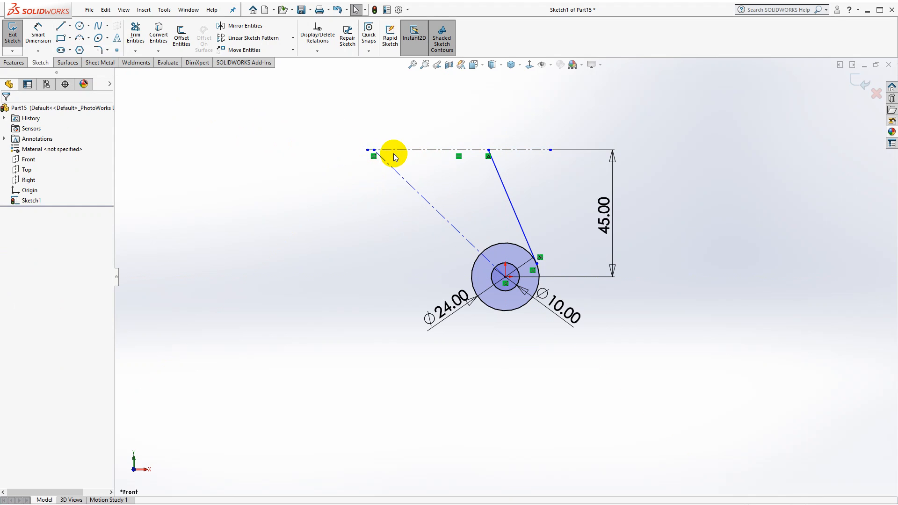
- Extend the horizontal centerline leftward to about 99 mm long and dimension its angle to the slanted centerline as 145°
drag(367, 150, 272, 150)
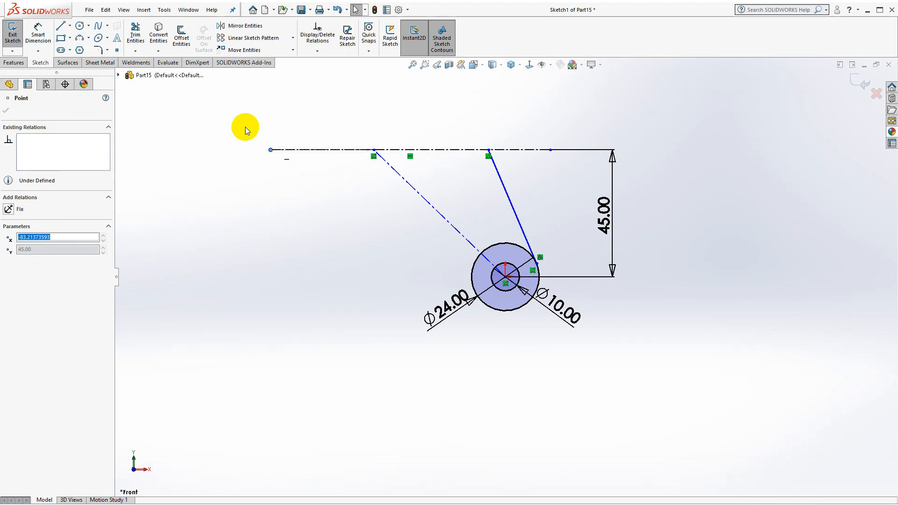
click(38, 35)
click(301, 150)
click(417, 191)
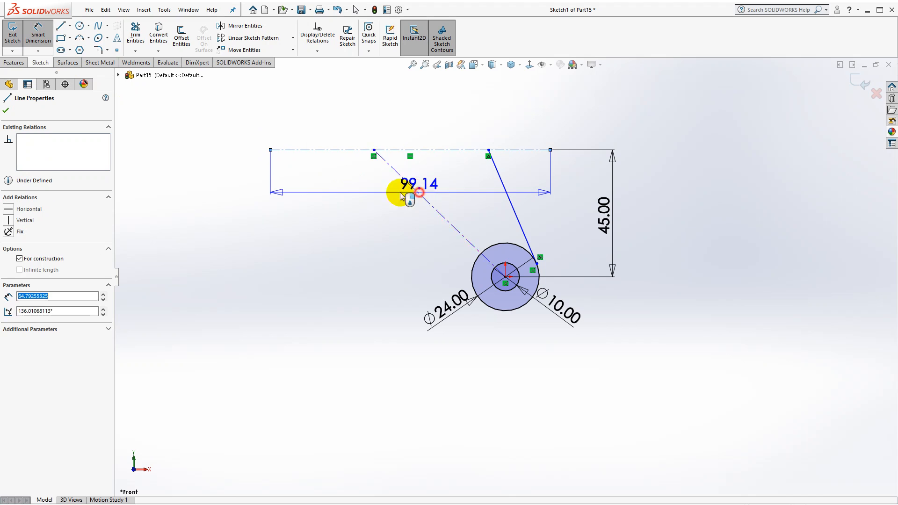
click(343, 205)
text(145)
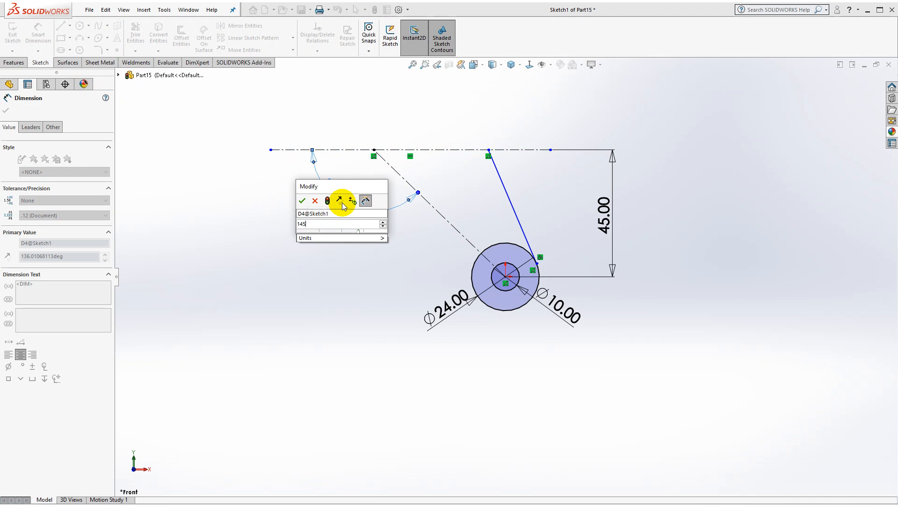
key(Return)
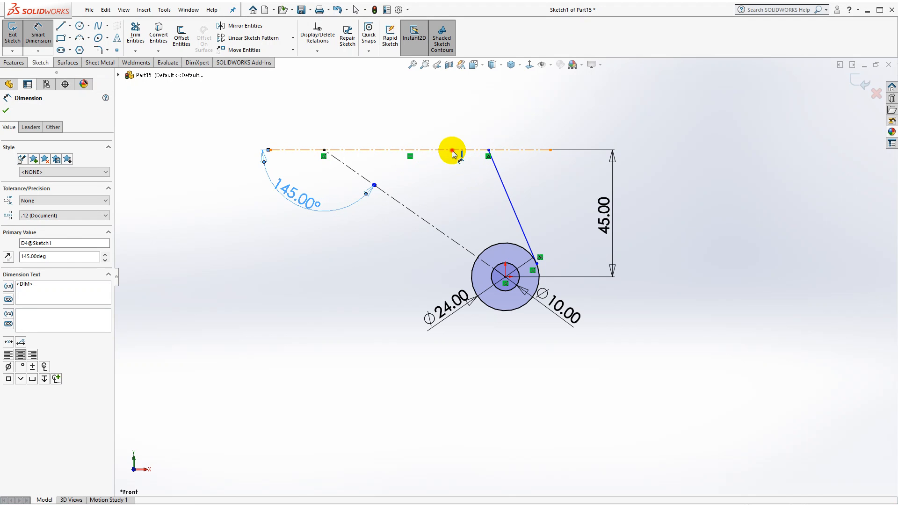
click(453, 150)
click(498, 178)
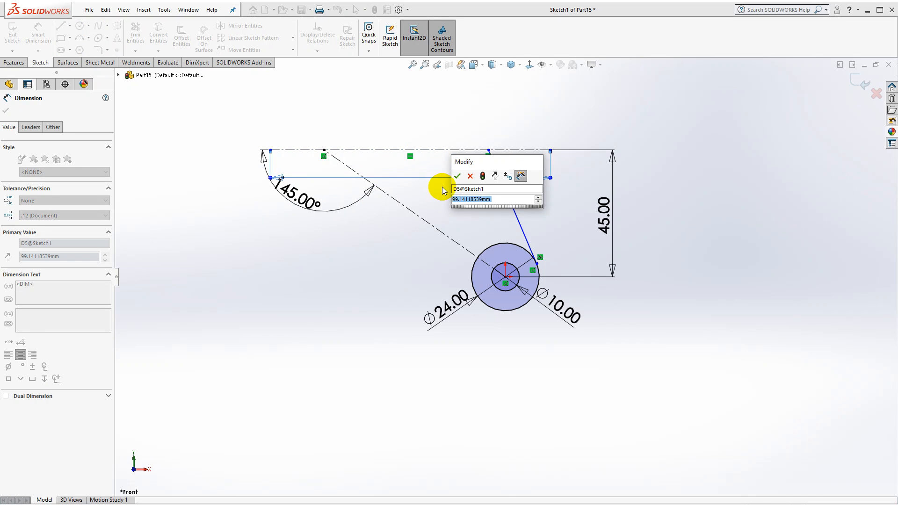
key(Return)
key(Escape)
drag(559, 197, 528, 158)
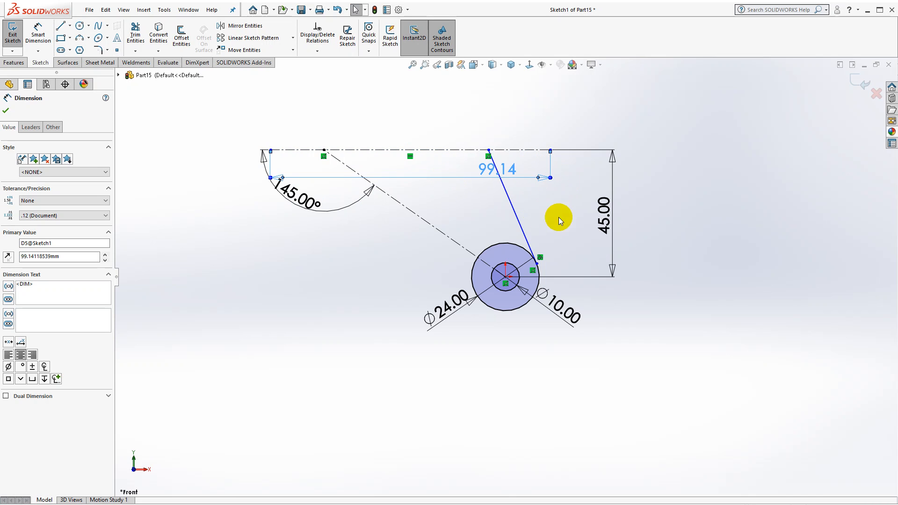
key(Delete)
- Dimension the angle between the horizontal centerline and the solid tangent line as 136°
click(37, 33)
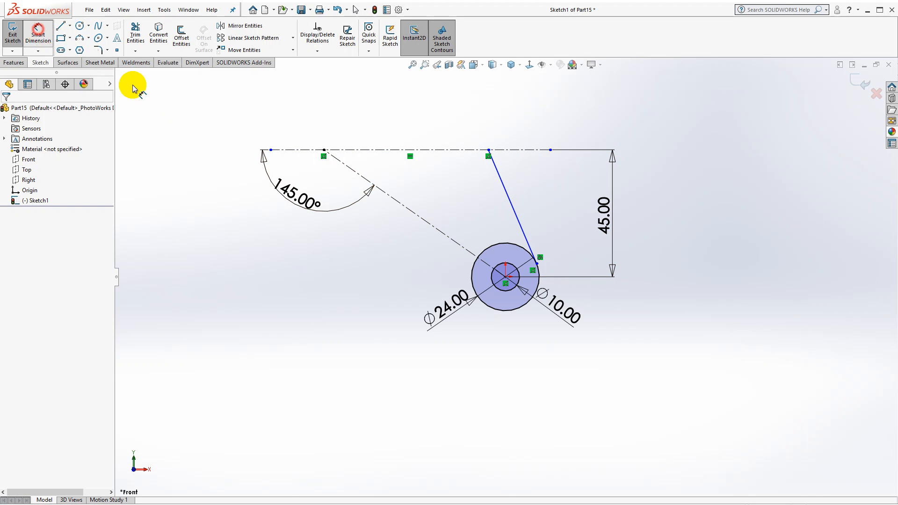
click(447, 151)
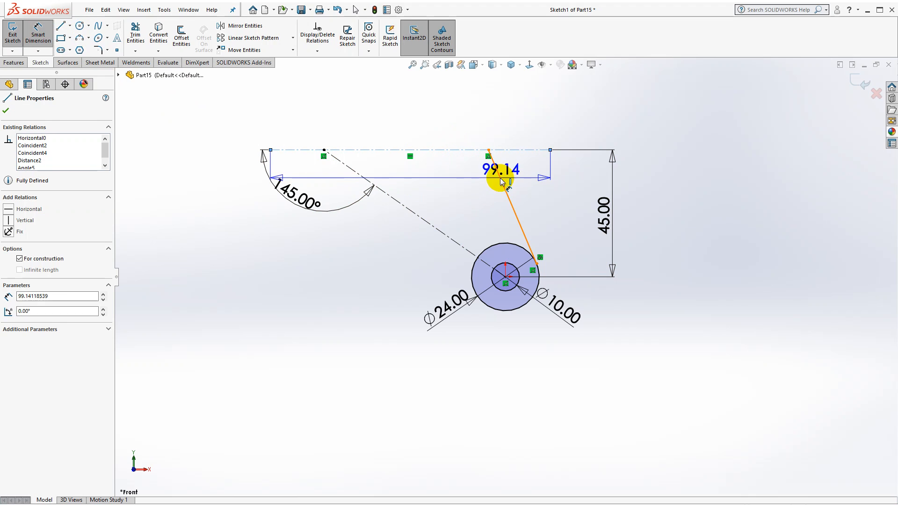
click(500, 178)
click(447, 197)
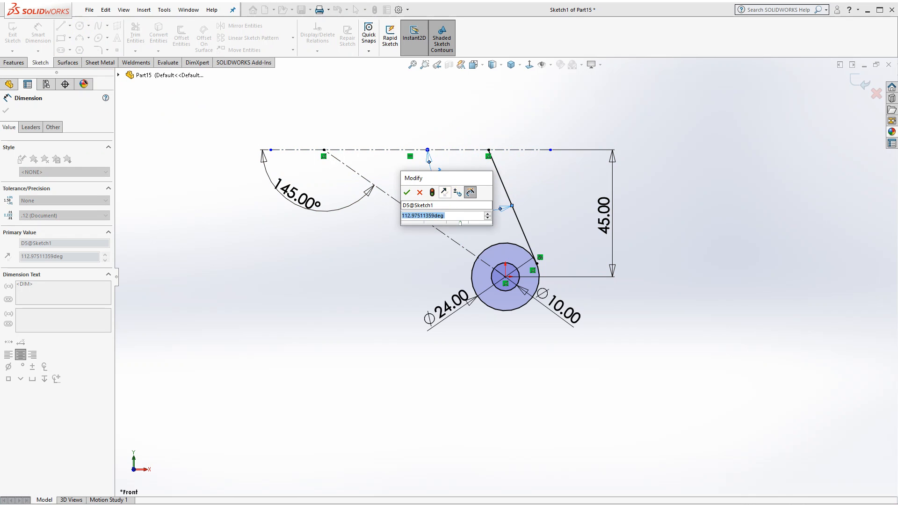
text(136)
key(Return)
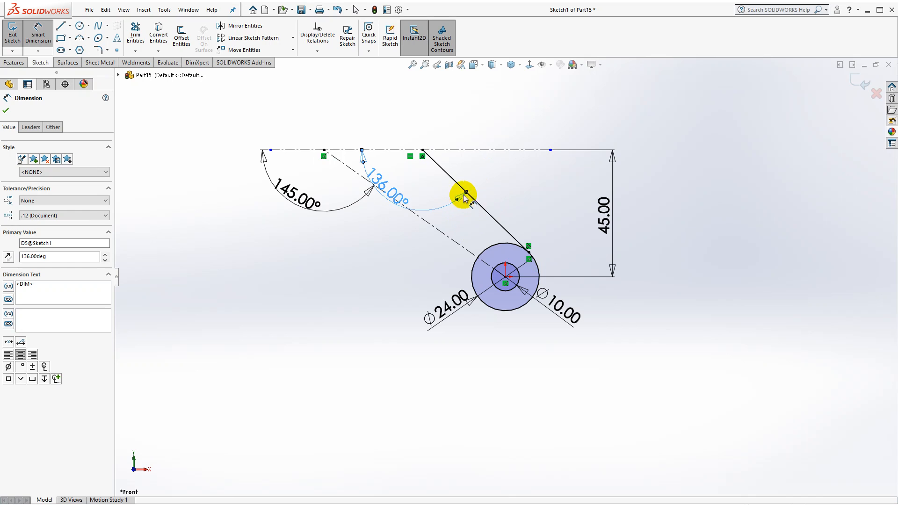
key(Escape)
- Close the arm with a horizontal line about 35 mm long and a line along the slanted centerline, then trim the outer circle's enclosed arc
click(60, 26)
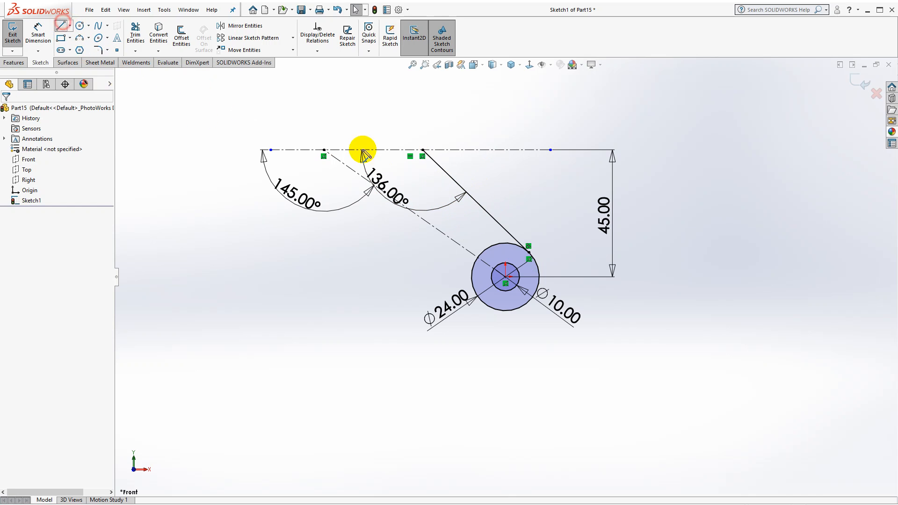
drag(423, 150, 326, 150)
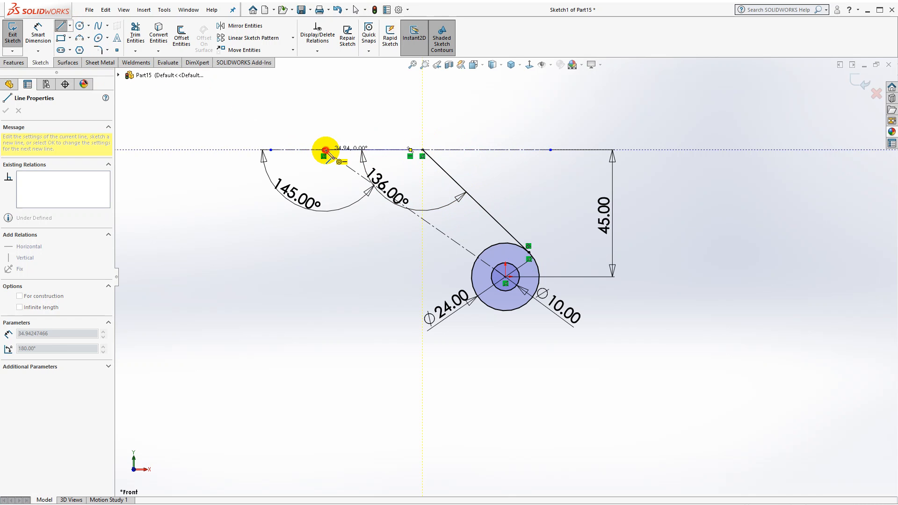
click(324, 150)
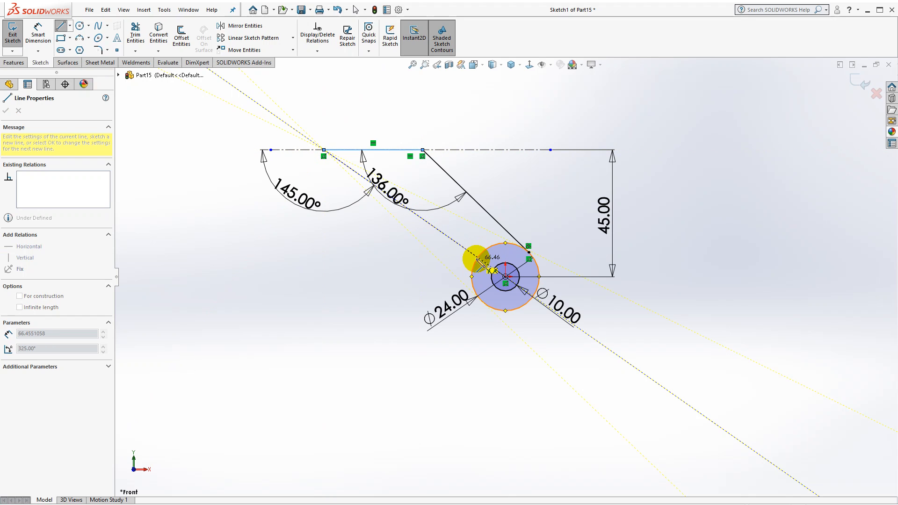
click(477, 256)
key(Escape)
click(136, 37)
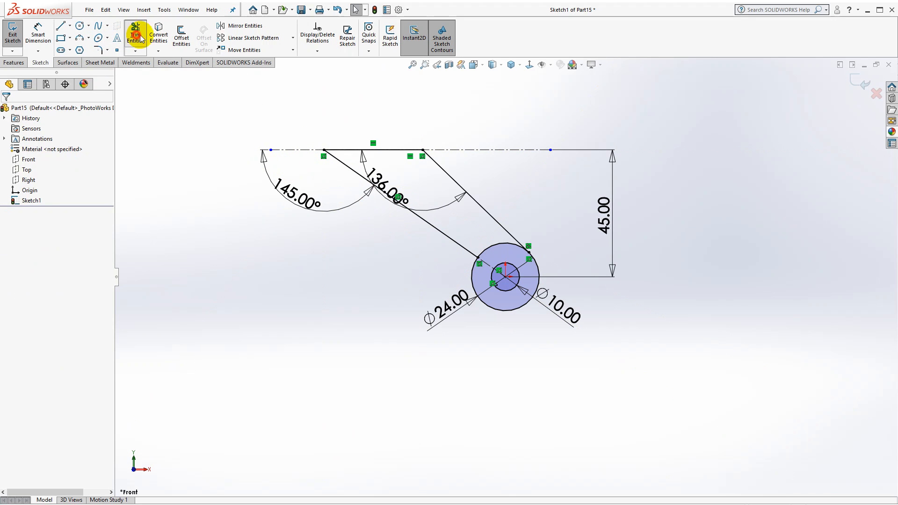
click(493, 246)
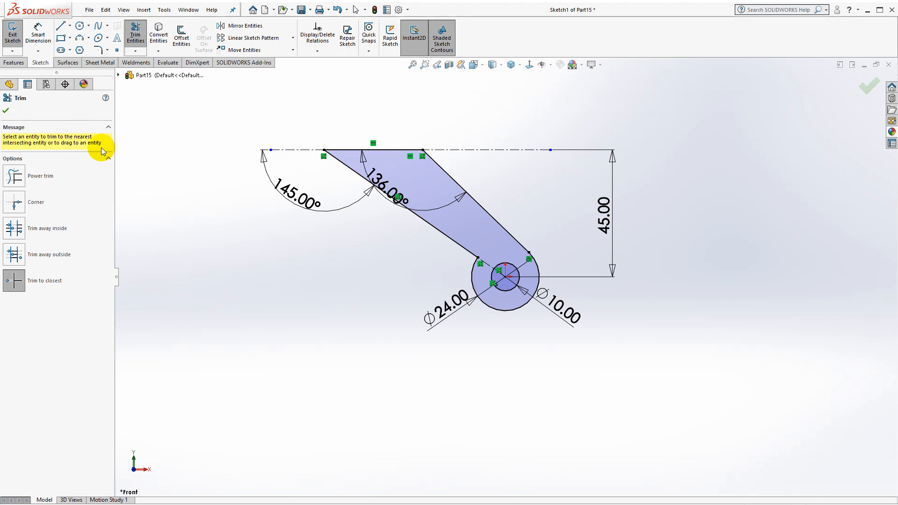
- Extrude the closed arm profile 3 mm using the Mid Plane end condition
click(13, 62)
click(16, 36)
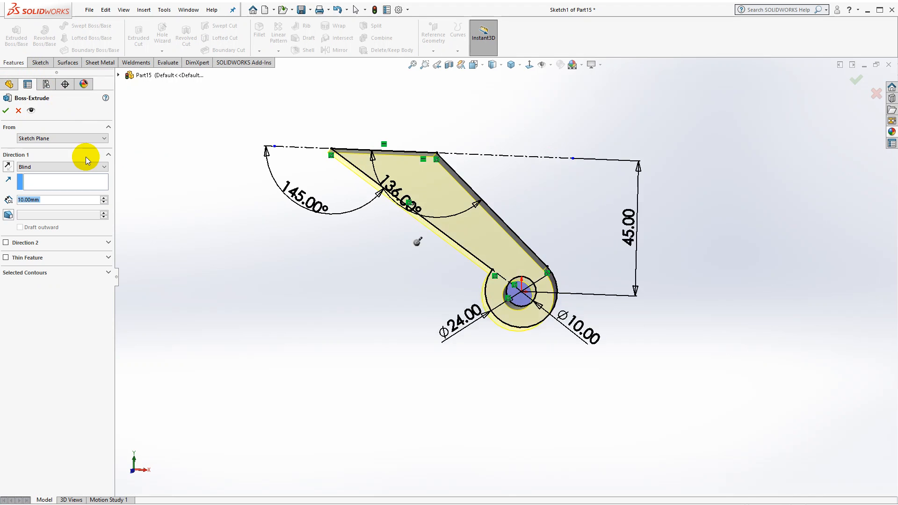
click(46, 166)
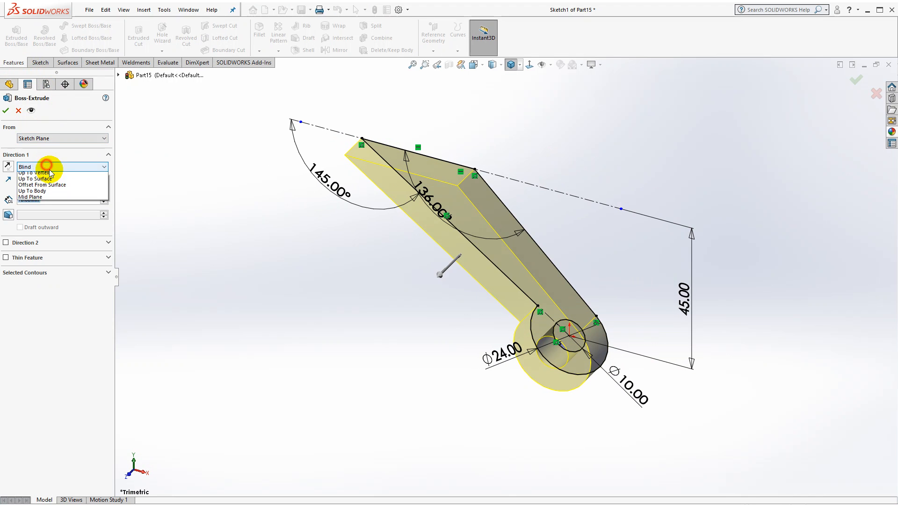
click(53, 206)
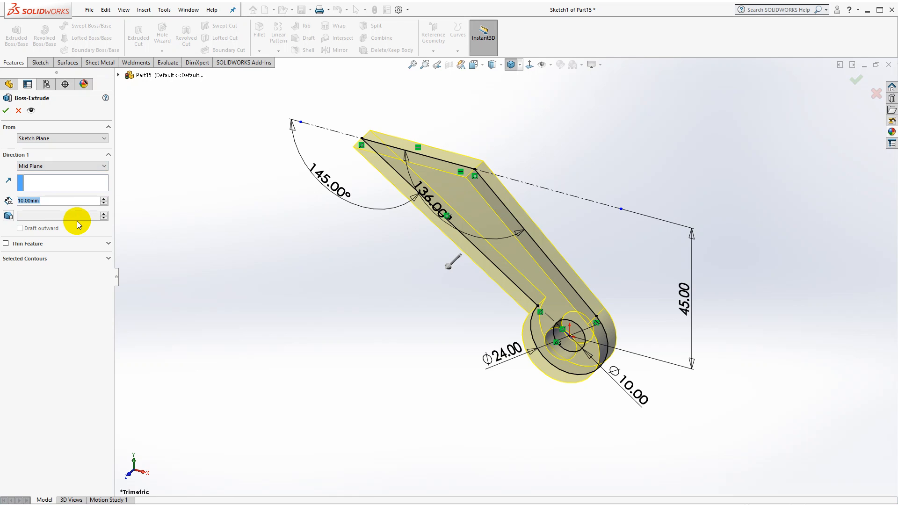
text(3)
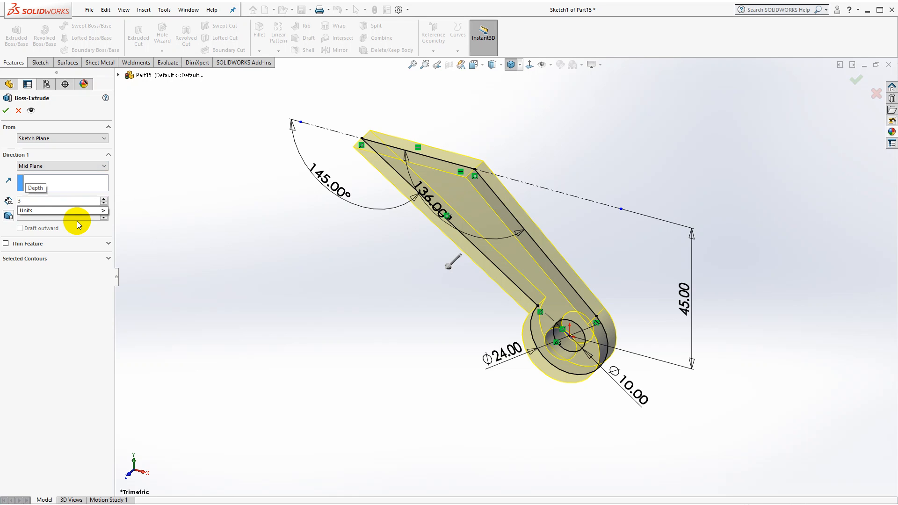
key(Return)
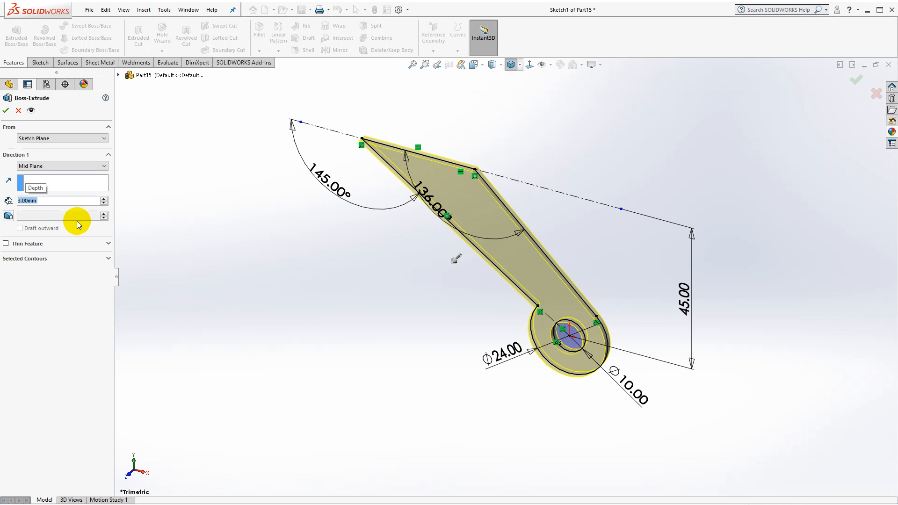
click(7, 111)
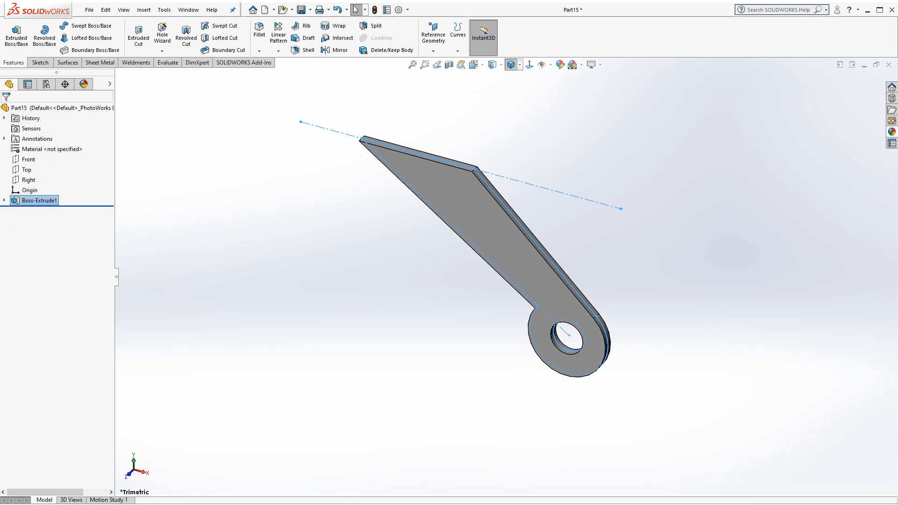
- Start a new sketch on the Front plane, viewed normal to it
click(29, 160)
click(529, 66)
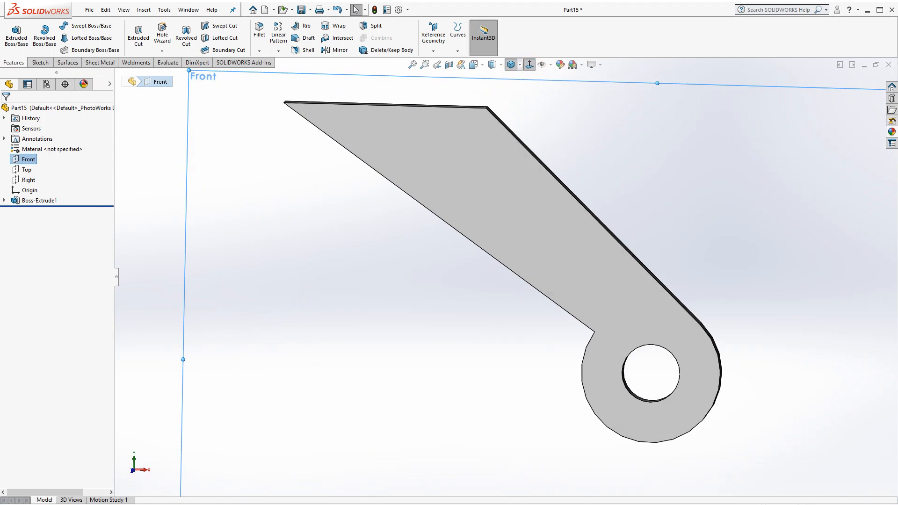
click(40, 62)
click(12, 32)
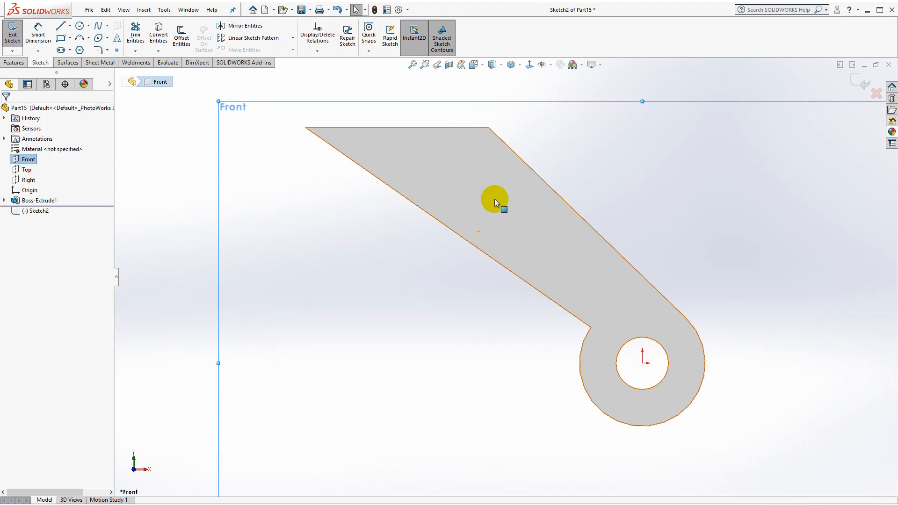
- Draw a horizontal centerline about 83 mm long leftward from the arm's upper-right corner
scroll(491, 202, up, 3)
scroll(449, 187, down, 6)
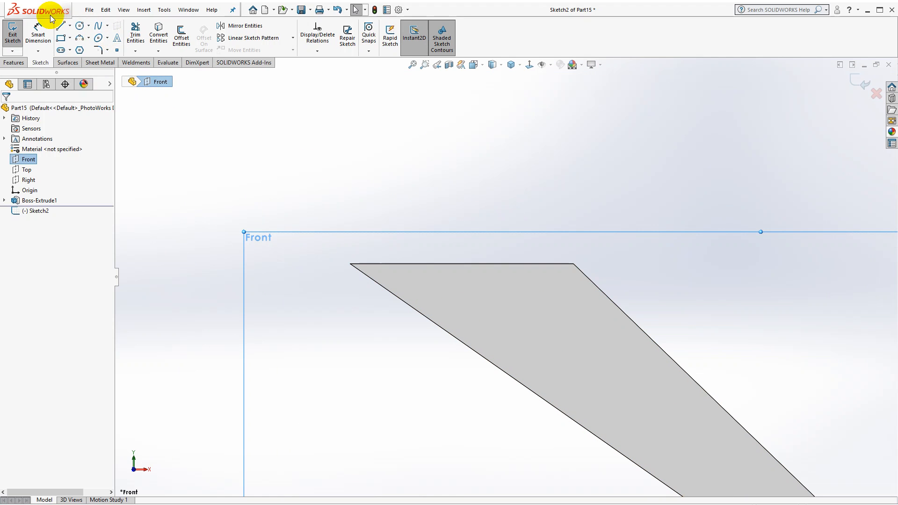
click(70, 26)
click(84, 50)
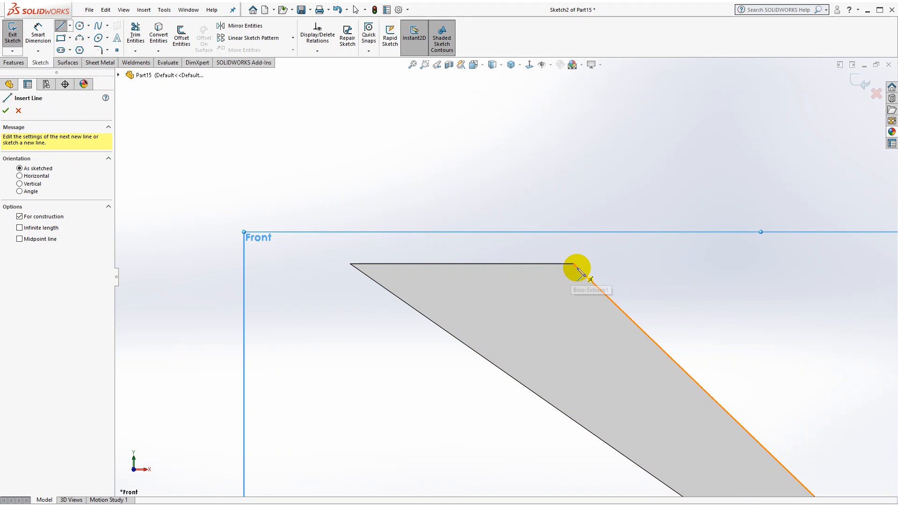
click(574, 265)
scroll(186, 269, up, 2)
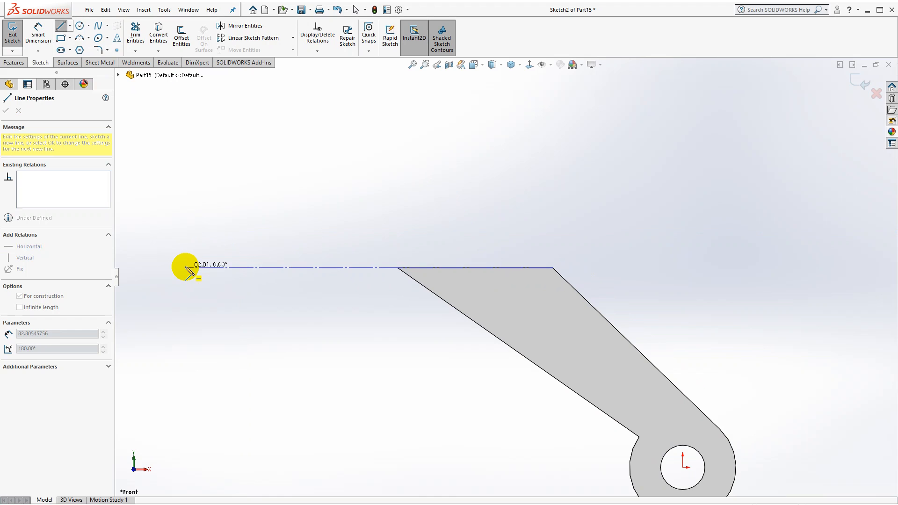
click(186, 268)
key(Escape)
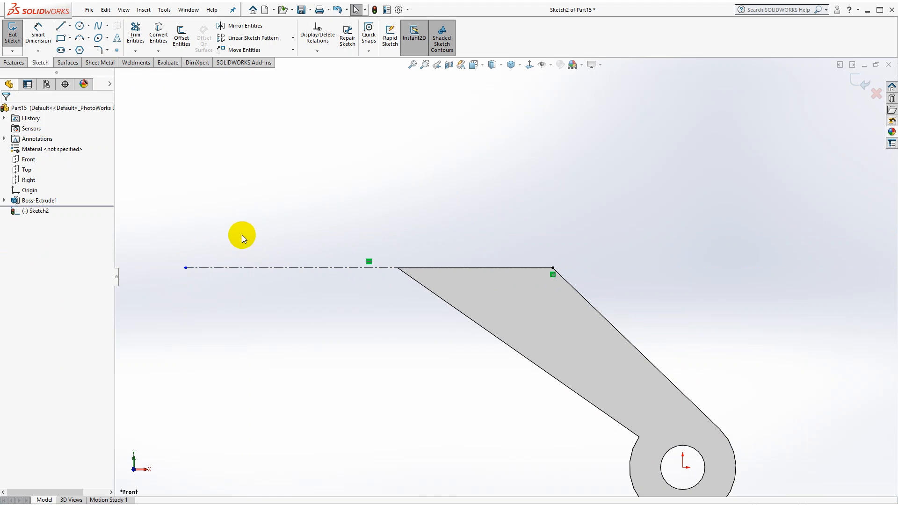
- Draw a stepped line profile from the centerline: up about 8 mm, right about 26 mm, up about 13 mm, and right above the arm
click(61, 26)
click(222, 268)
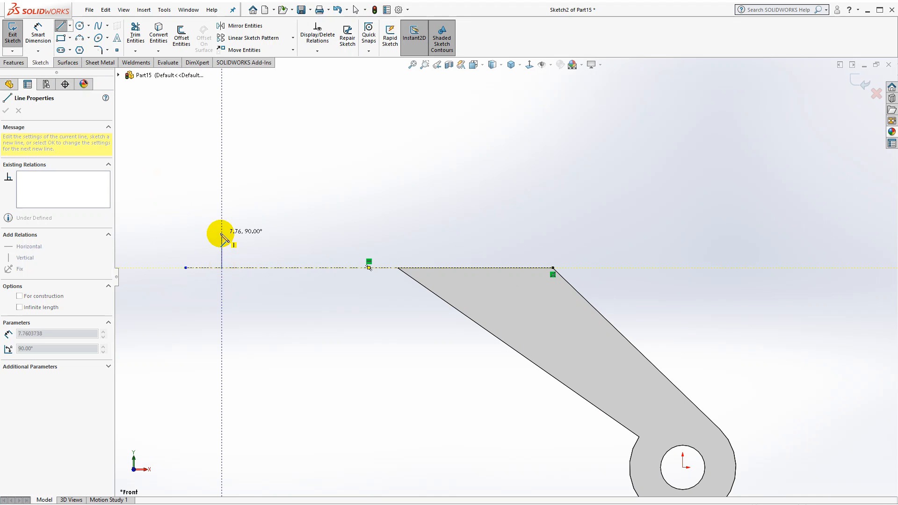
click(222, 232)
click(337, 232)
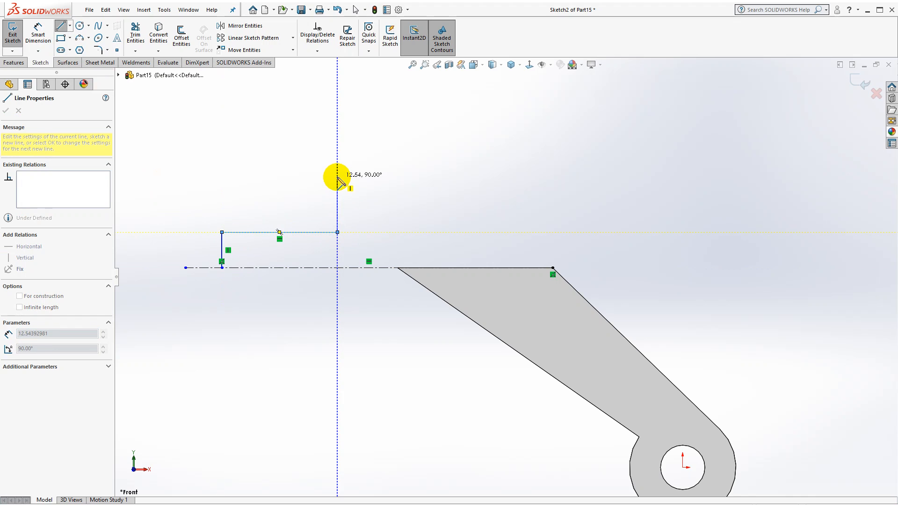
click(338, 177)
click(500, 176)
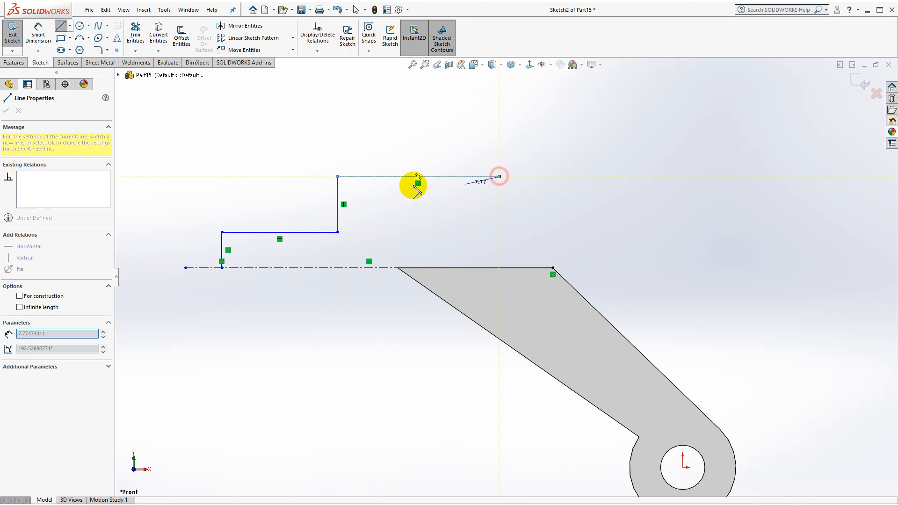
click(61, 26)
- Draw a slanted centerline from the right end of the upper profile line to the arm's upper-right corner
click(70, 26)
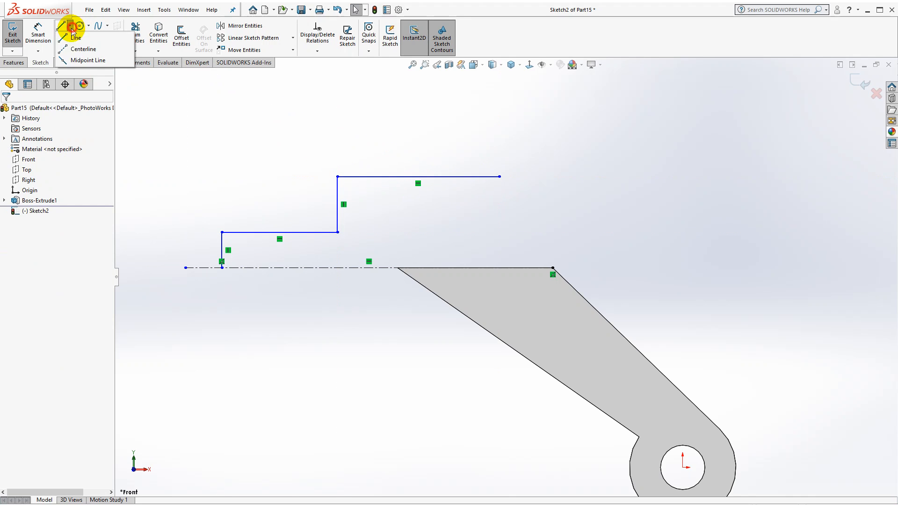
click(75, 49)
click(500, 176)
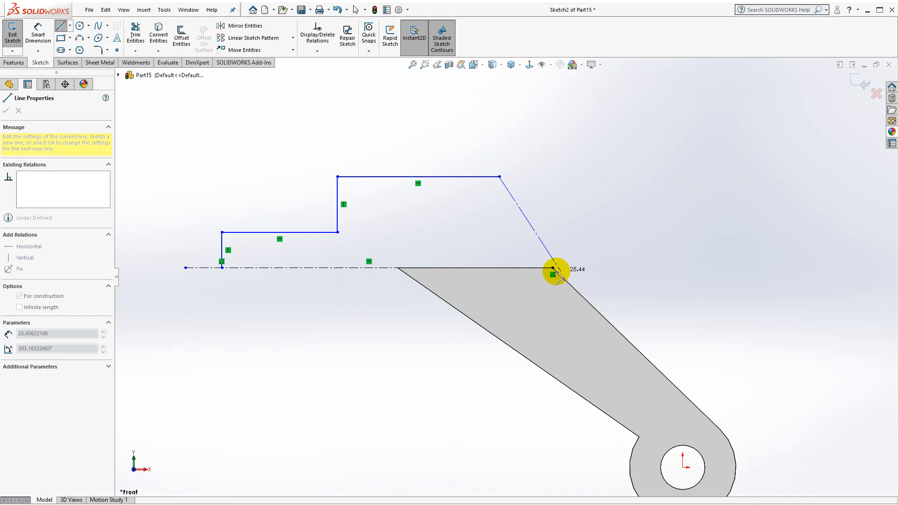
click(553, 268)
key(Escape)
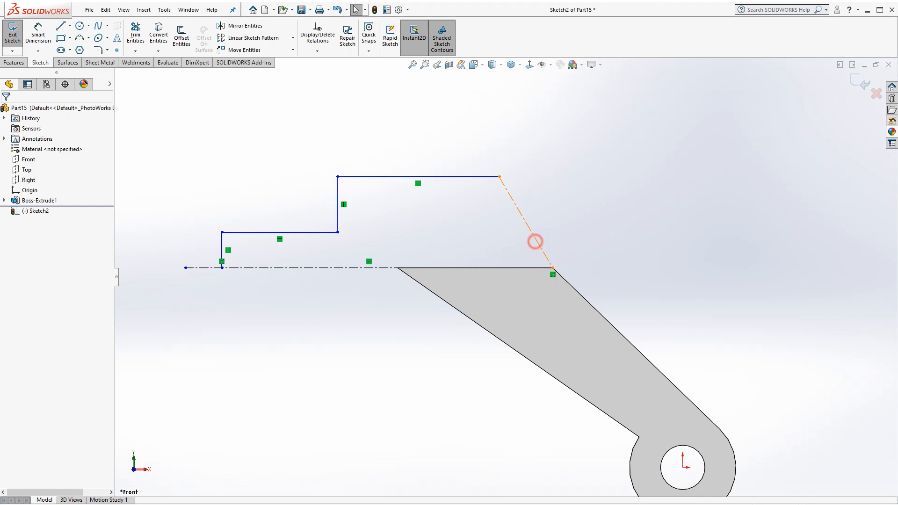
- Make the slanted centerline collinear with the arm's long right edge
click(536, 241)
ctrl+click(566, 282)
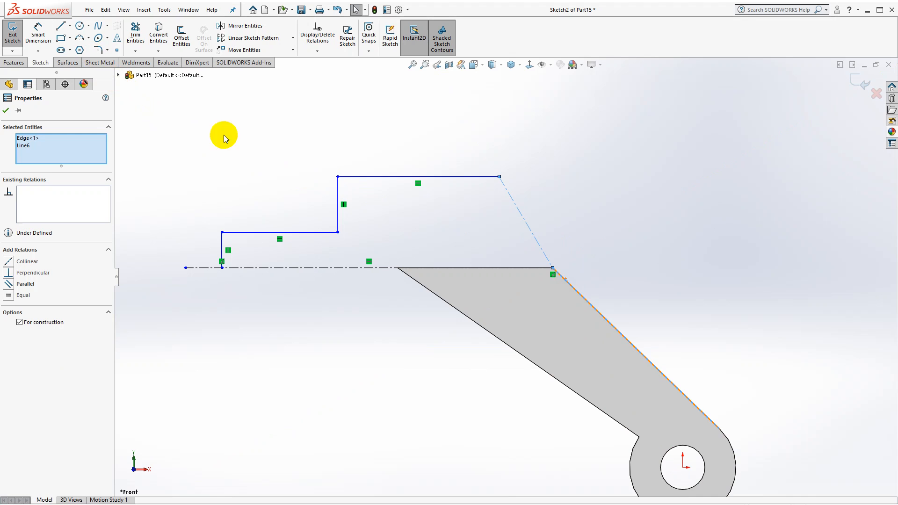
click(9, 262)
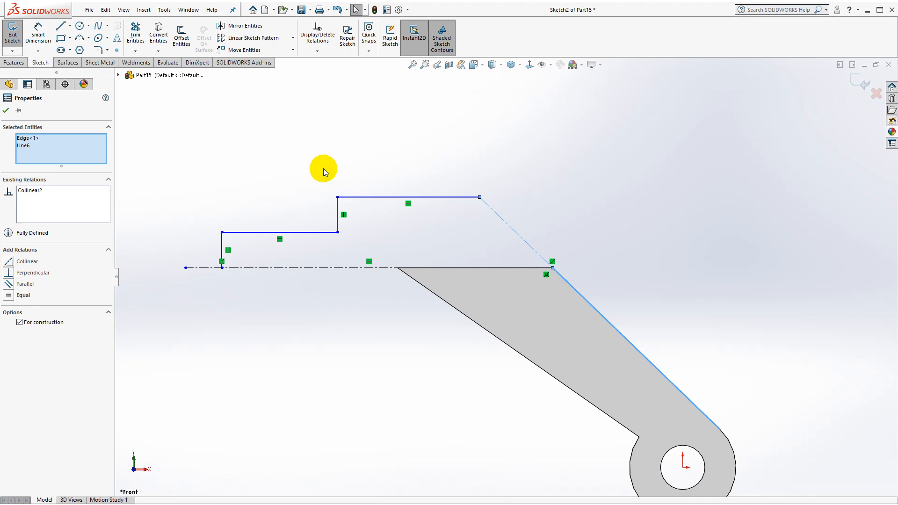
click(323, 168)
- Dimension the lower and upper steps across the horizontal centerline as 10 mm and 16 mm diameters
click(38, 35)
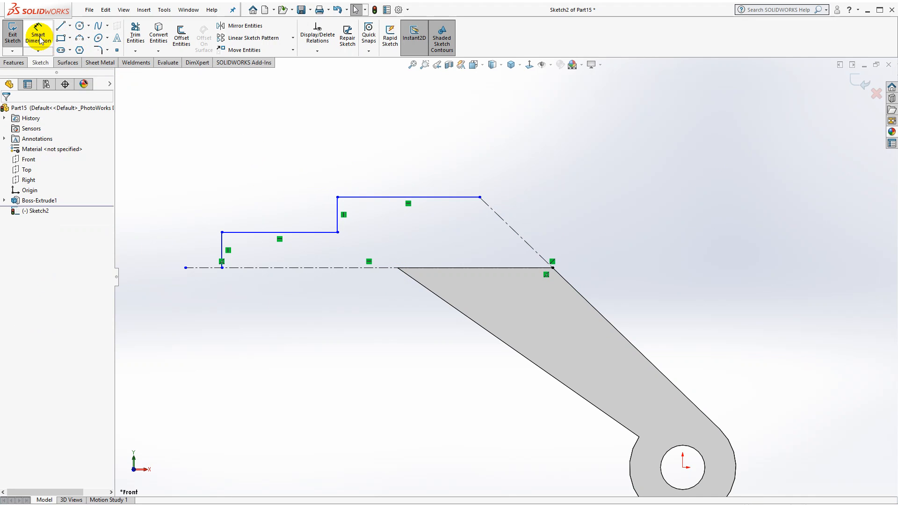
click(259, 232)
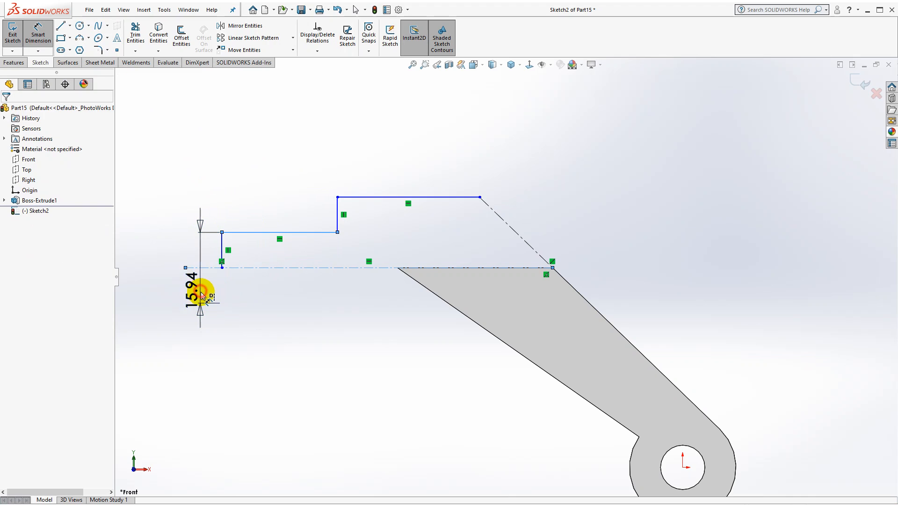
click(202, 297)
text(10)
key(Return)
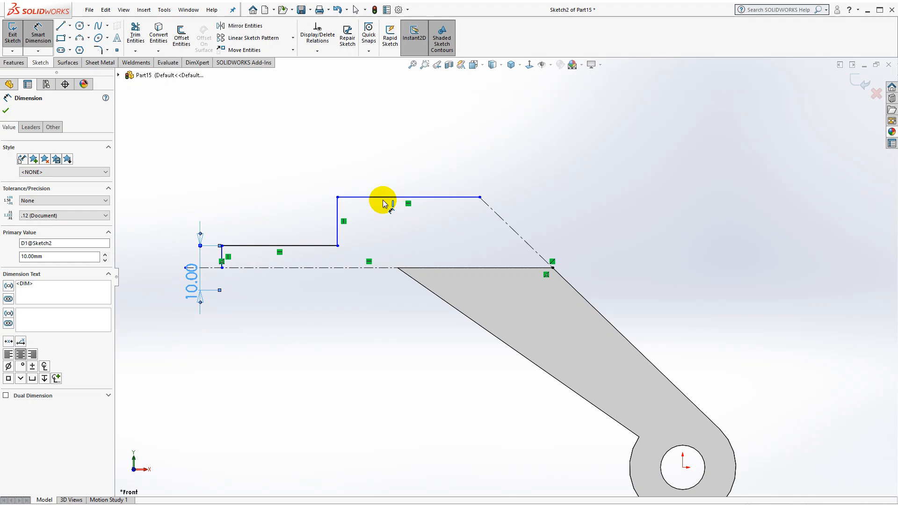
click(150, 236)
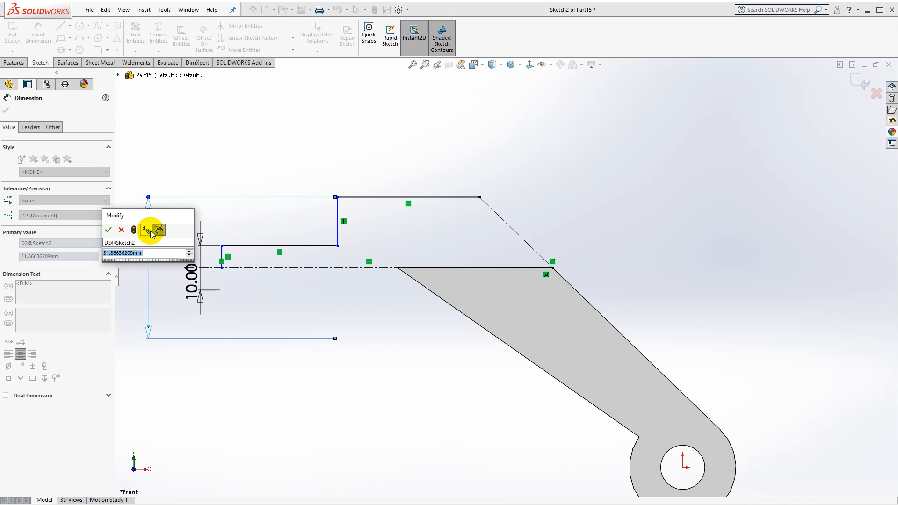
- Dimension the lower step's length as 20 mm and the profile's overall length to the upper line's right end as 45 mm
click(311, 249)
click(294, 205)
key(Return)
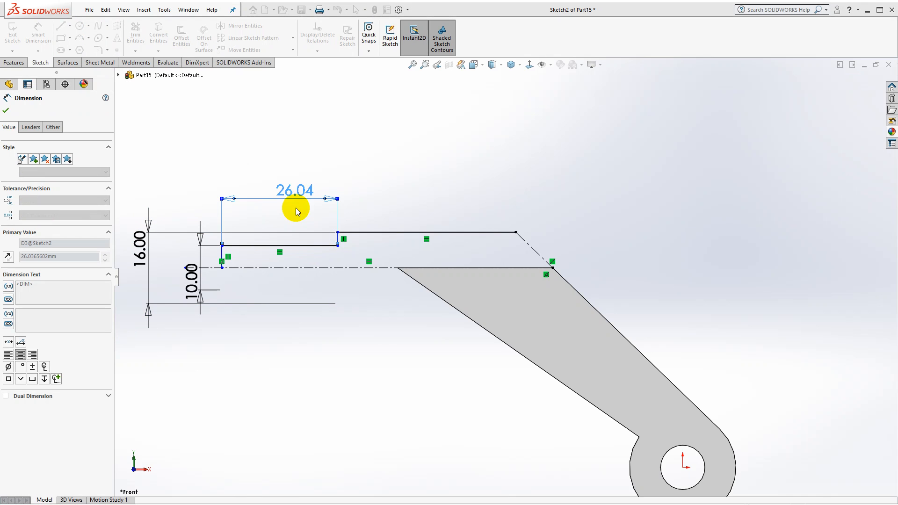
click(516, 232)
click(341, 151)
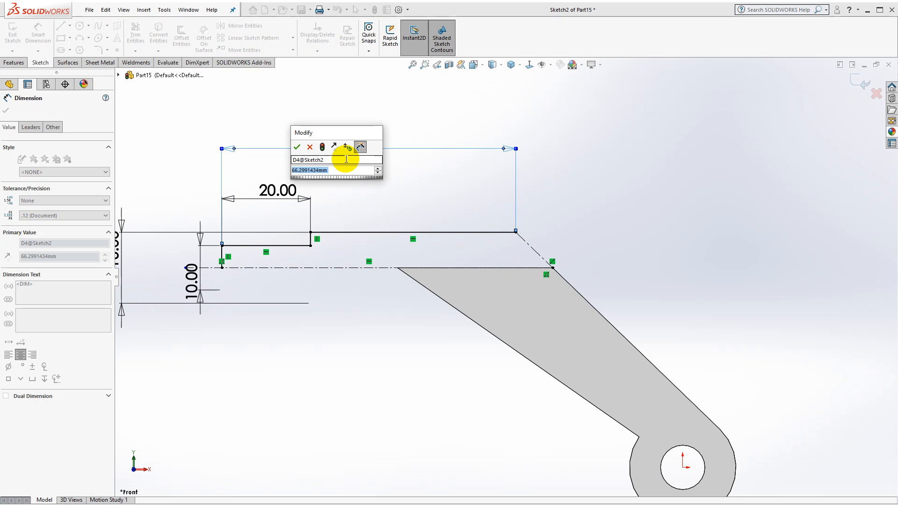
text(45)
key(Return)
key(Escape)
key(Escape)
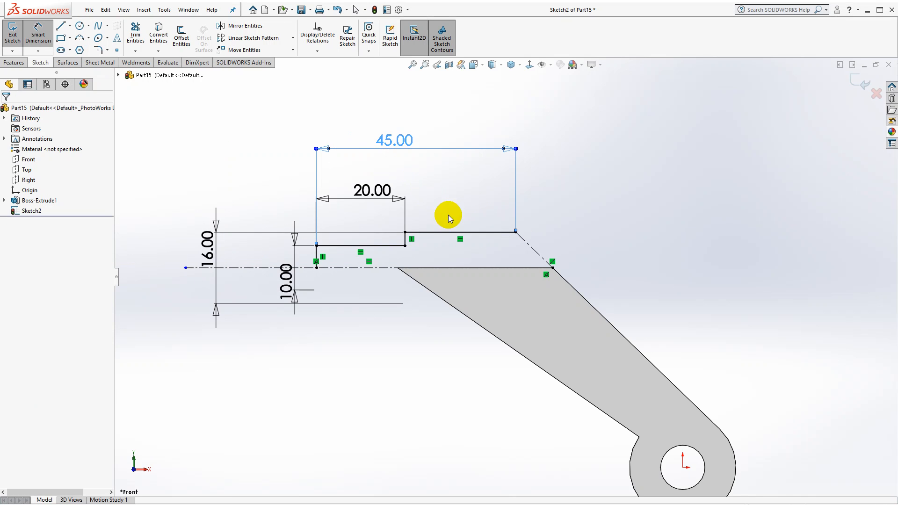
- Close the stepped profile with a line about 87 mm long along the axis, a vertical line, and a horizontal line back to the upper edge's end
click(61, 25)
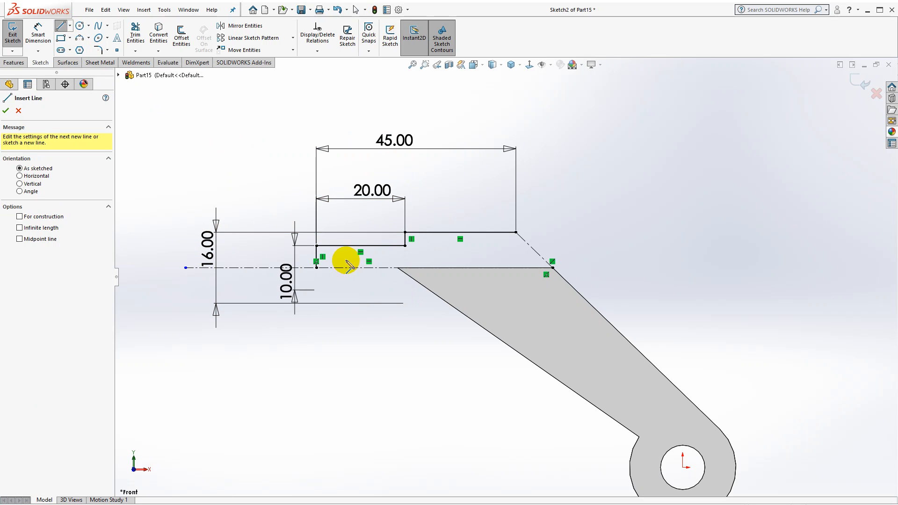
click(317, 267)
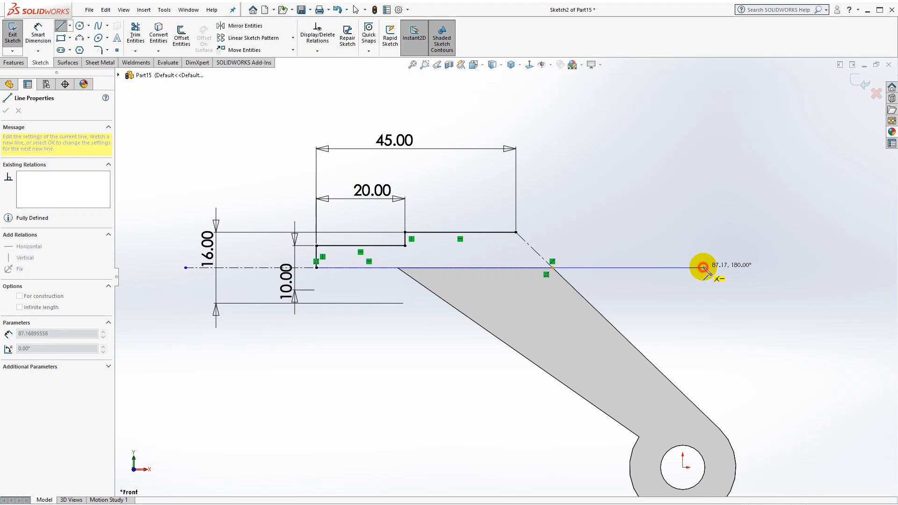
click(703, 267)
click(703, 232)
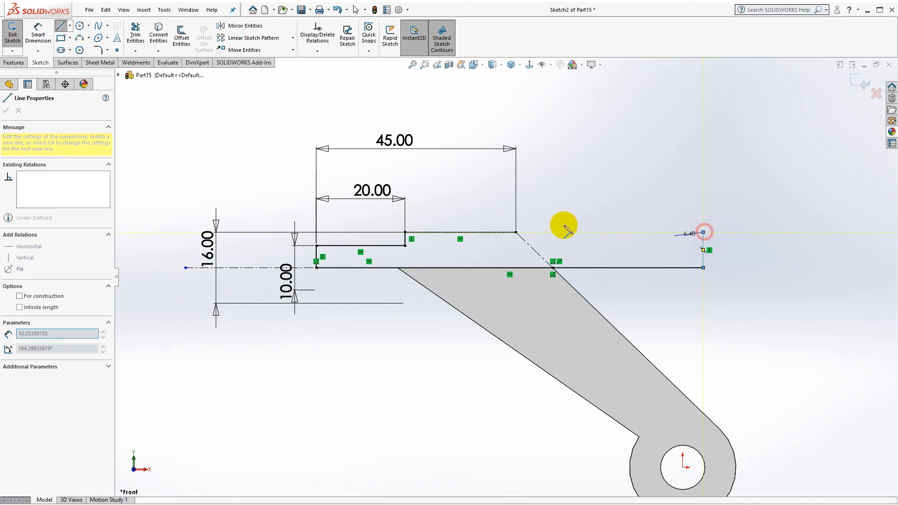
click(516, 233)
key(Escape)
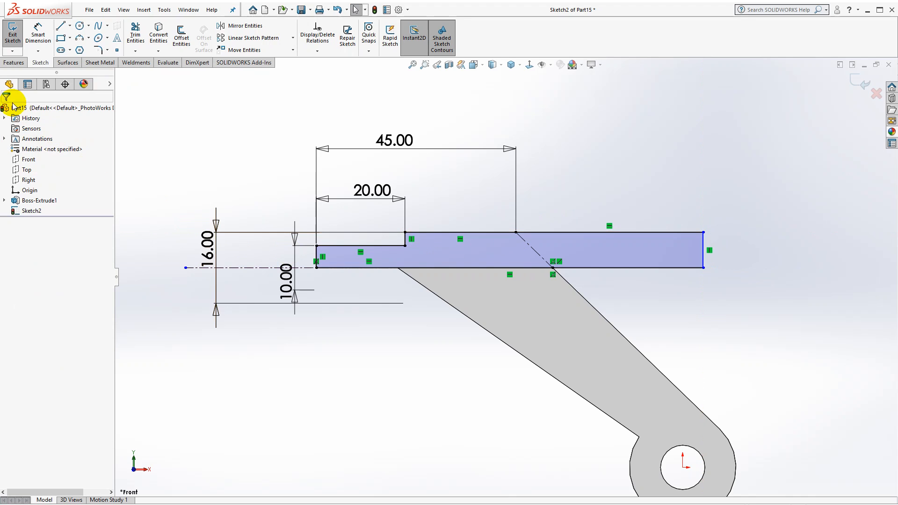
- Revolve the closed profile 360° about its long axis line, merging the result with the arm
click(8, 63)
click(44, 35)
mouse_move(577, 263)
middle_down()
mouse_move(523, 283)
mouse_move(533, 279)
middle_up()
click(587, 271)
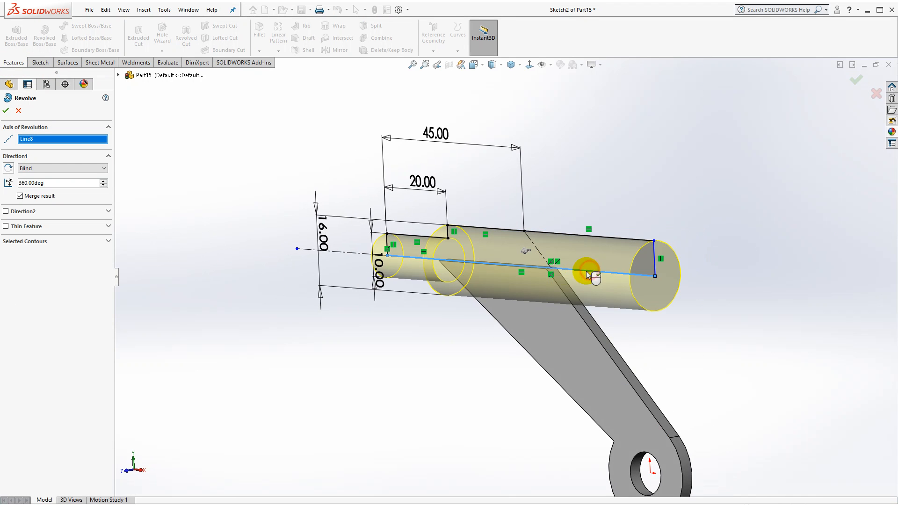
click(7, 111)
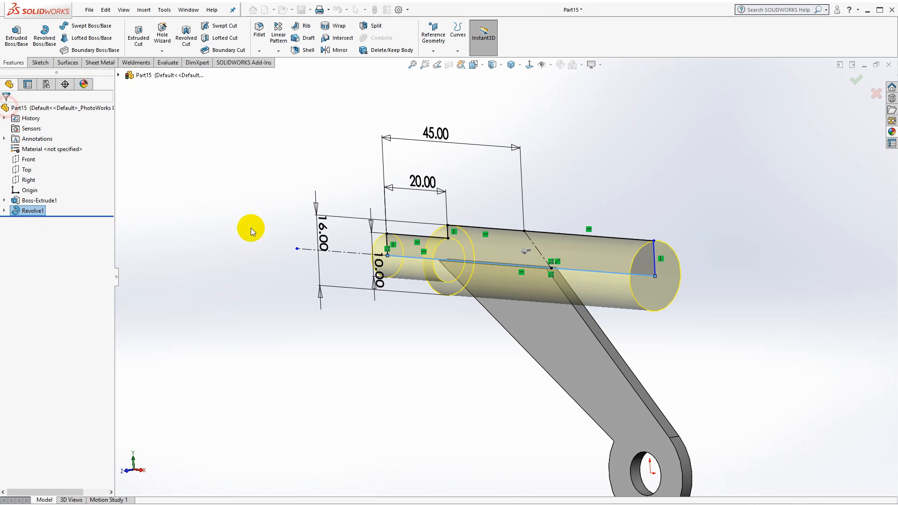
- Split the part using the arm's long slanted side face as the trim tool, separating the excess end of the cylinder
click(590, 326)
click(376, 29)
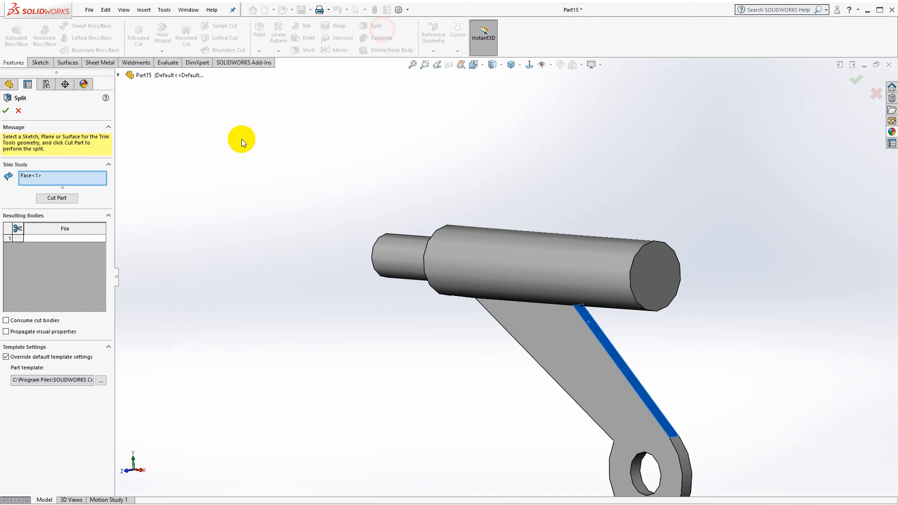
click(65, 194)
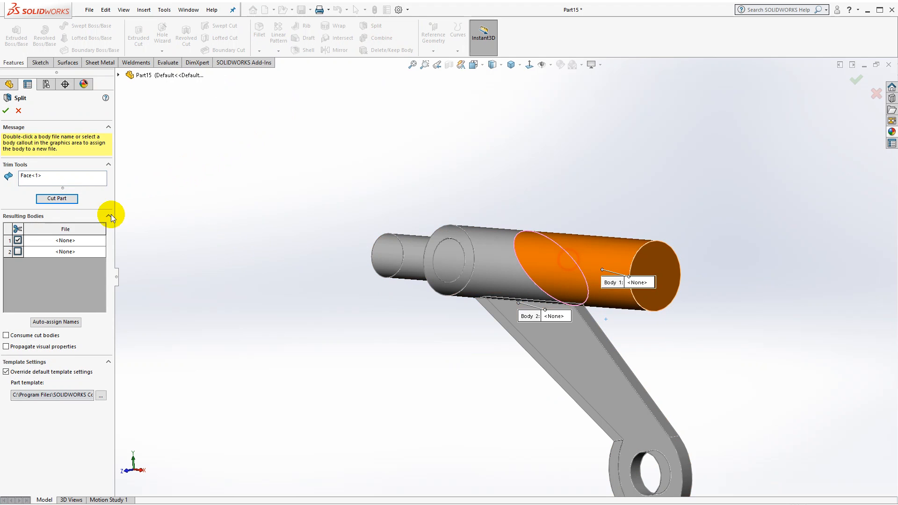
click(6, 113)
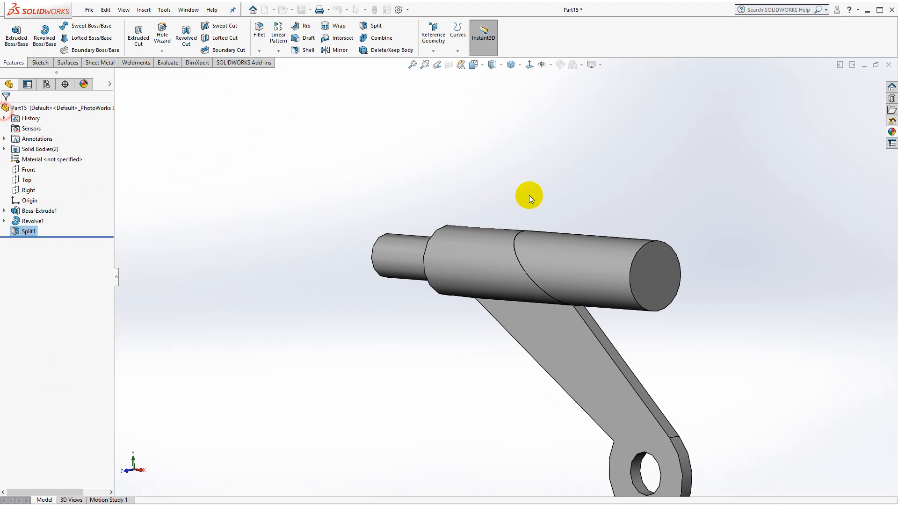
- Delete the cylinder body lying beyond the slanted split
click(405, 52)
click(612, 270)
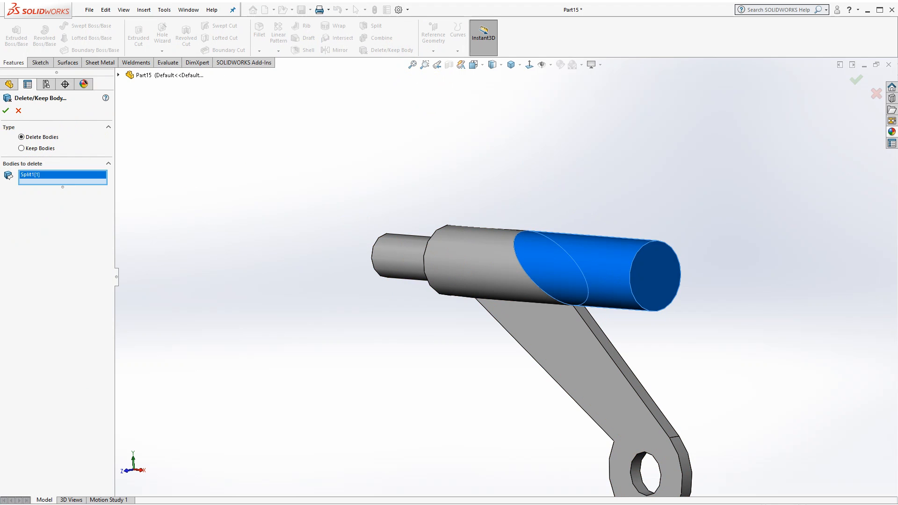
click(5, 112)
- Create a reference plane offset 10 mm inward from the end face of the small-diameter shaft
middle_drag(381, 260, 430, 308)
scroll(337, 298, down, 5)
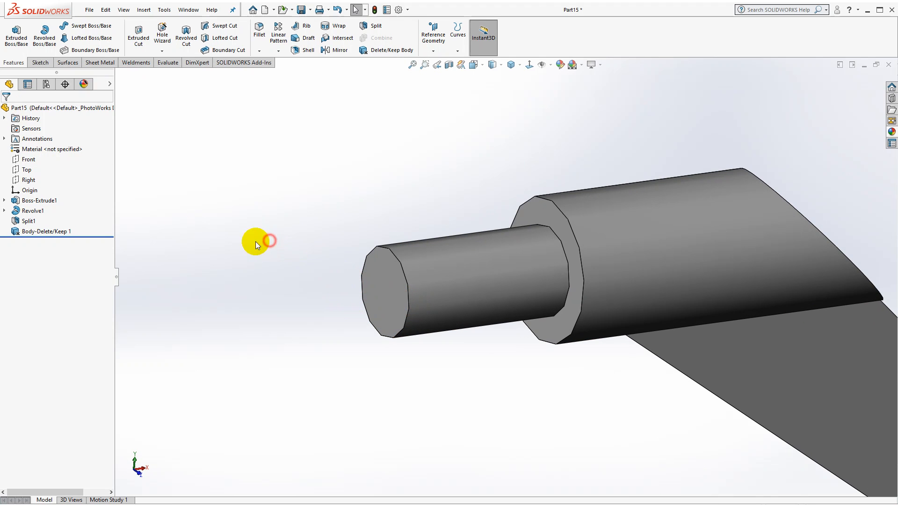
click(392, 319)
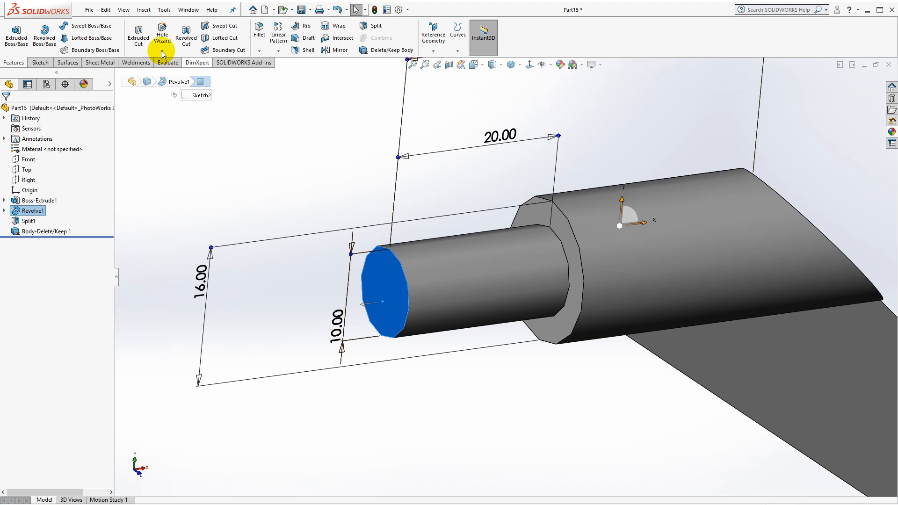
click(339, 159)
click(433, 35)
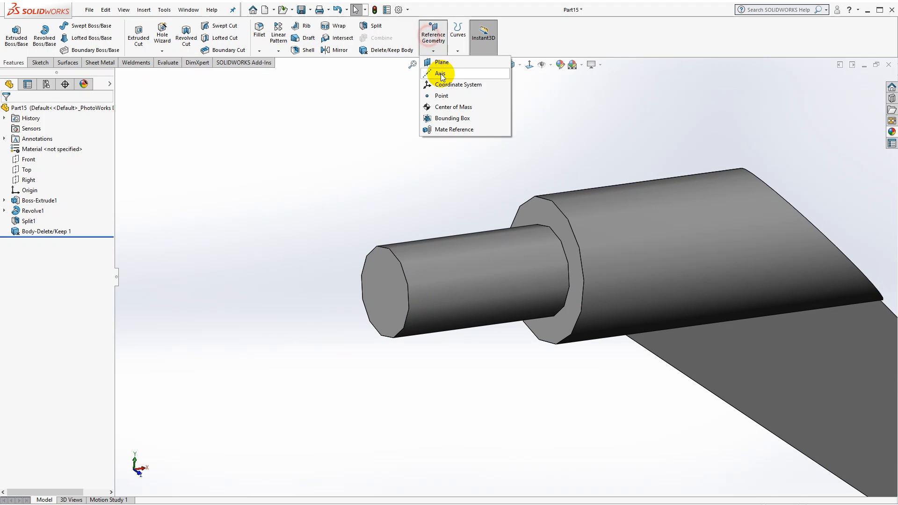
click(441, 71)
click(375, 280)
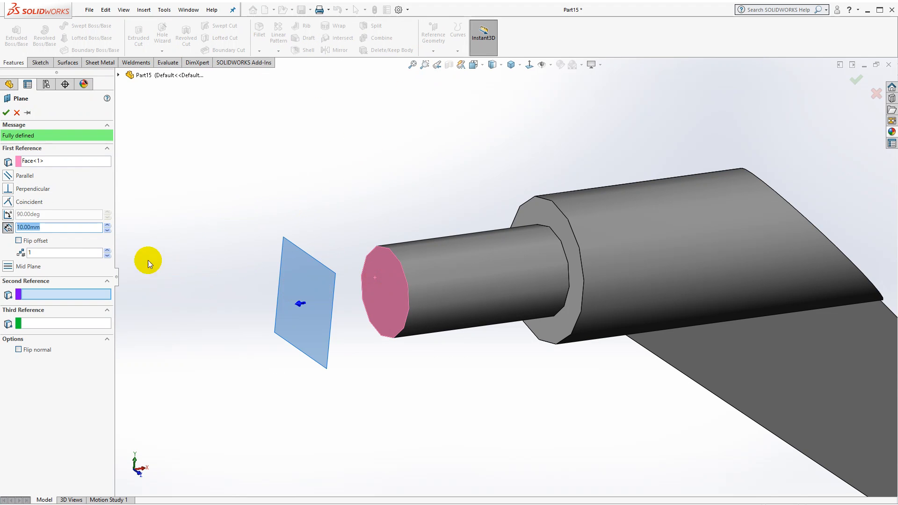
click(18, 241)
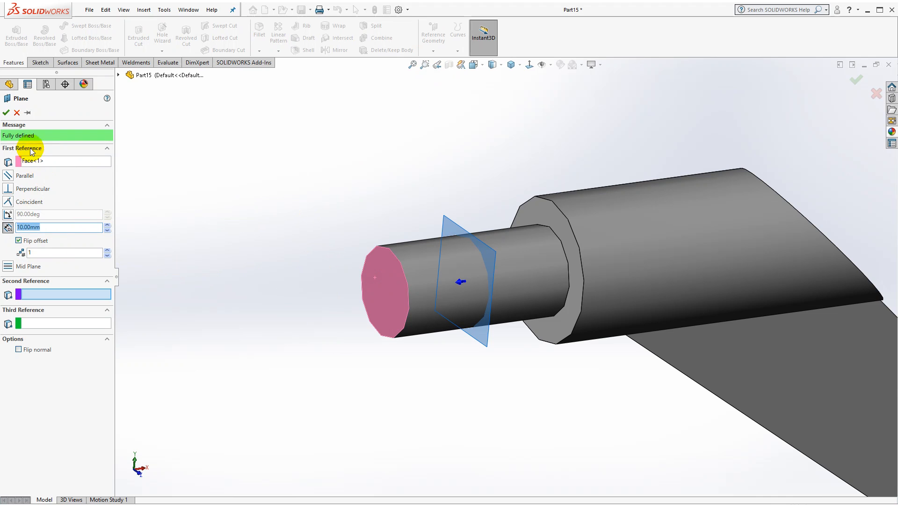
click(6, 113)
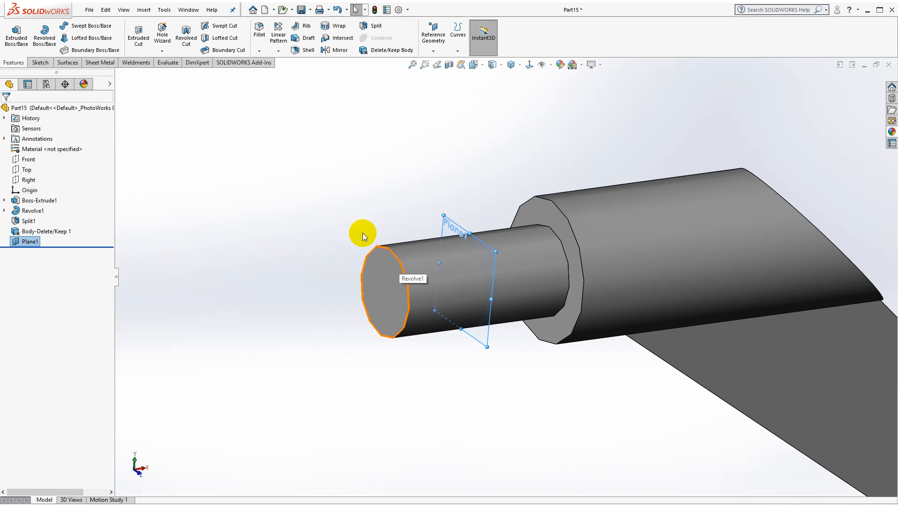
- Sketch on the offset plane, converting the shaft's circular end edge into a circle, and exit the sketch
click(47, 66)
click(12, 30)
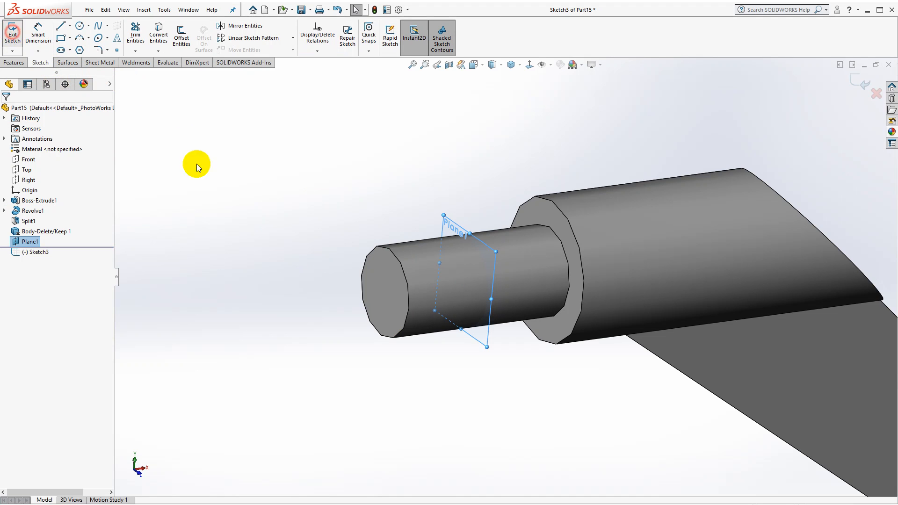
click(405, 275)
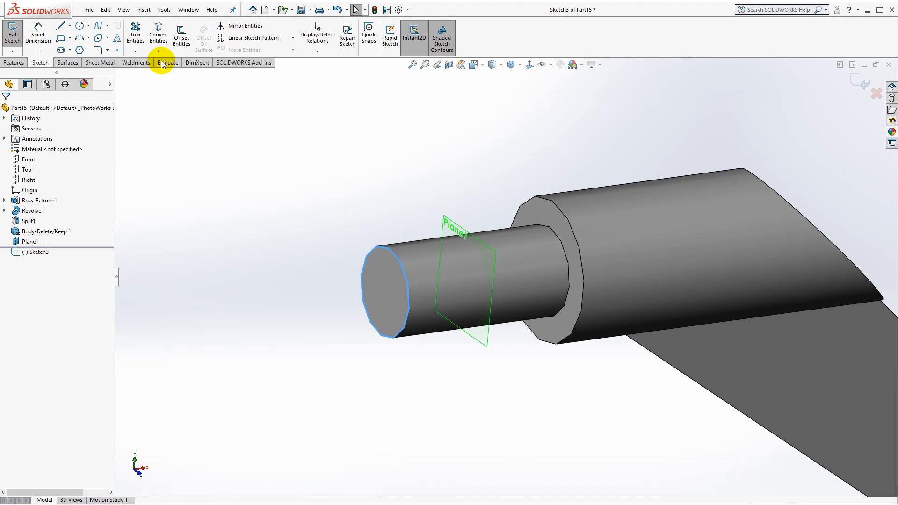
click(158, 35)
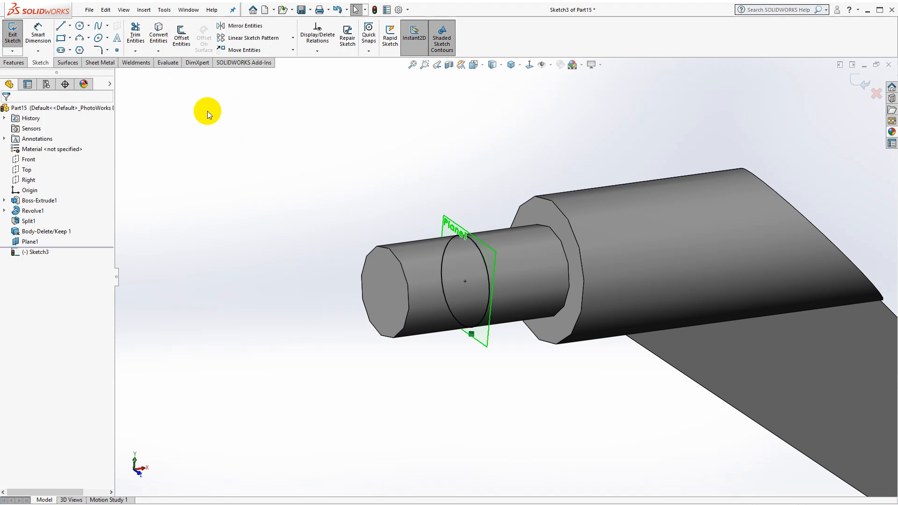
click(858, 82)
click(206, 226)
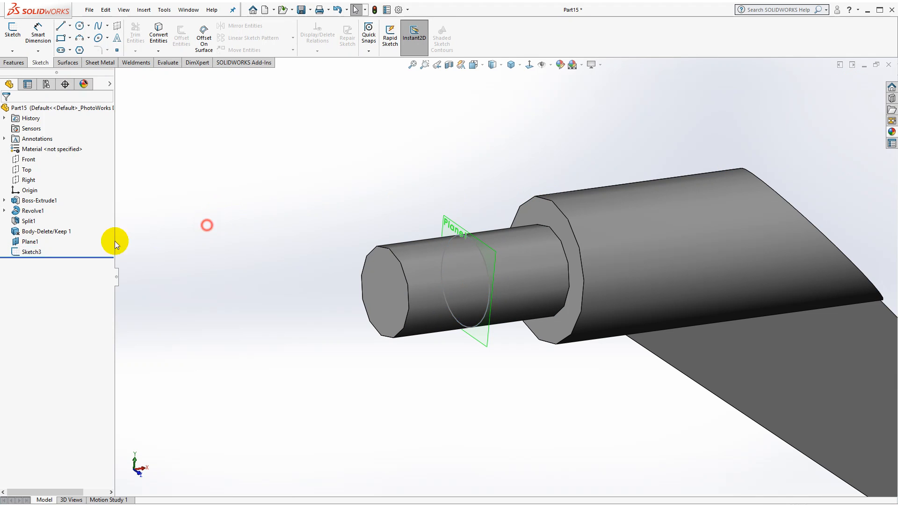
- Hide the offset reference plane
click(15, 241)
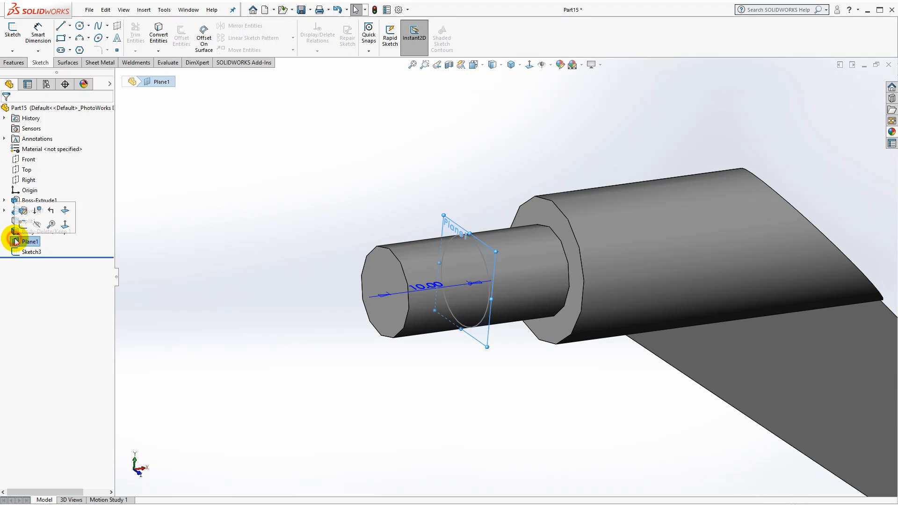
click(42, 227)
click(322, 202)
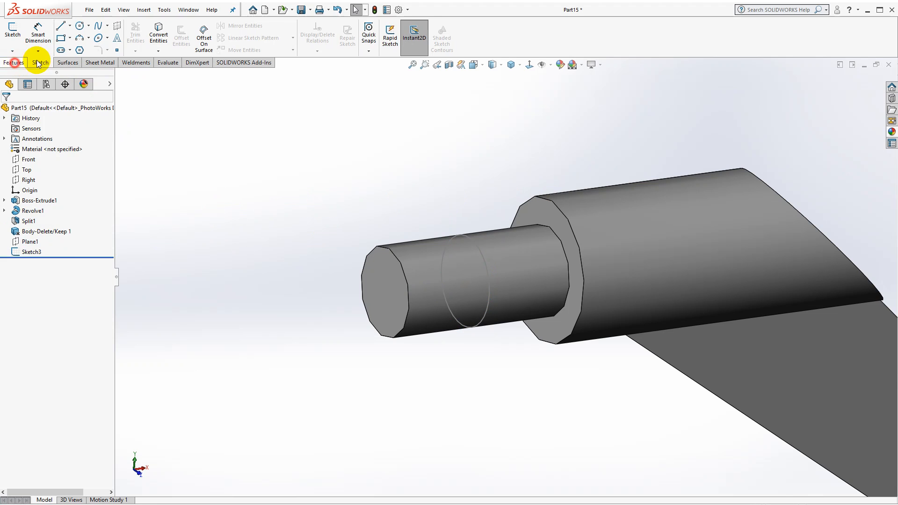
- Cut a groove around the shaft with a swept cut, using a 3 mm circular profile along the sketched circle
click(14, 62)
click(206, 25)
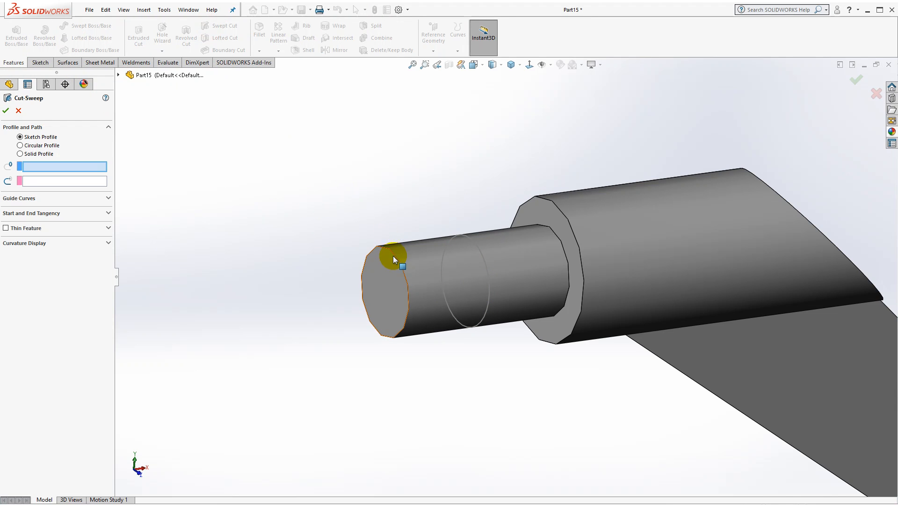
click(484, 262)
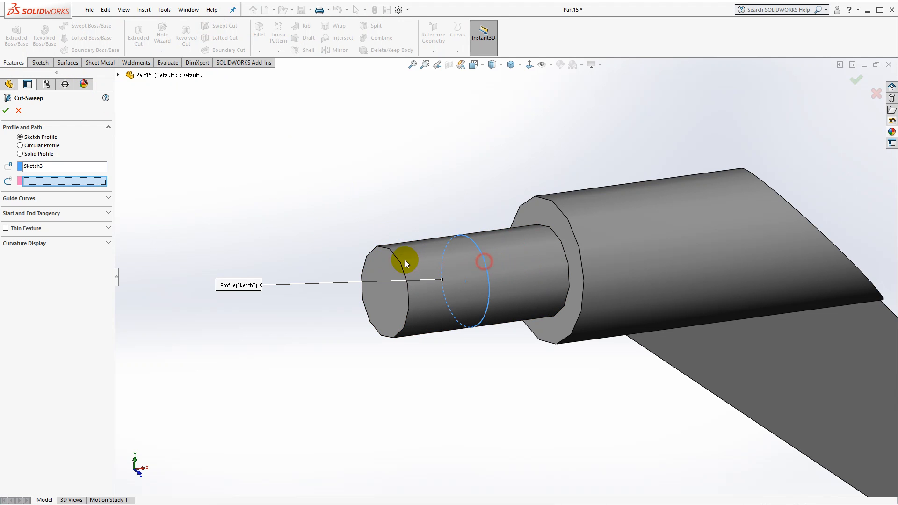
click(21, 146)
click(489, 270)
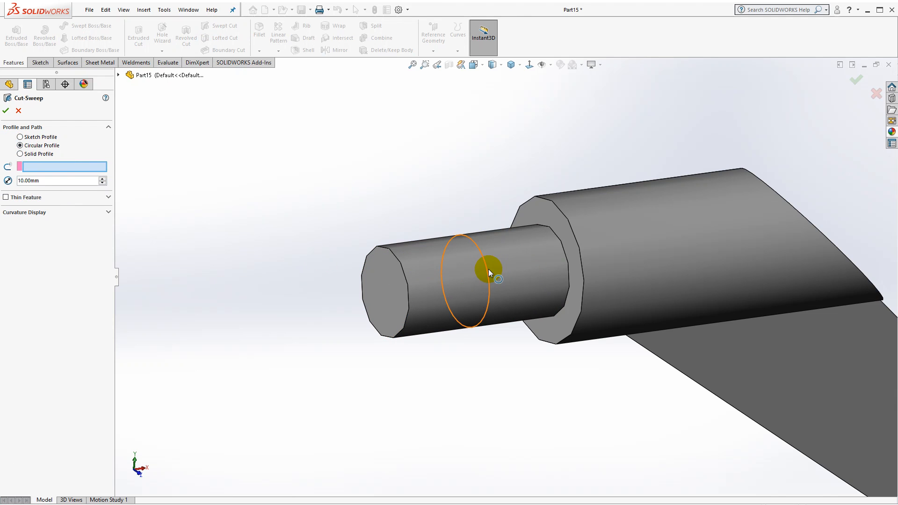
text(3)
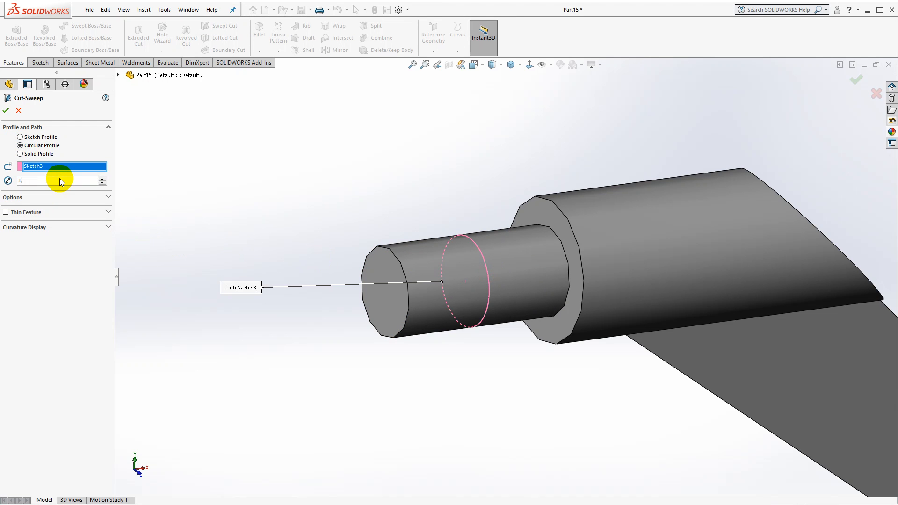
key(Return)
click(6, 111)
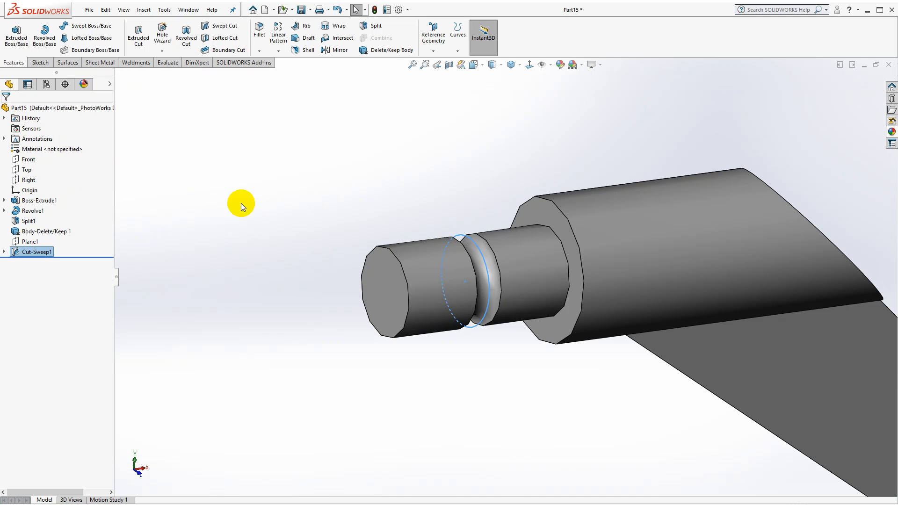
- Apply a section view of the part through the Front plane
scroll(375, 250, up, 3)
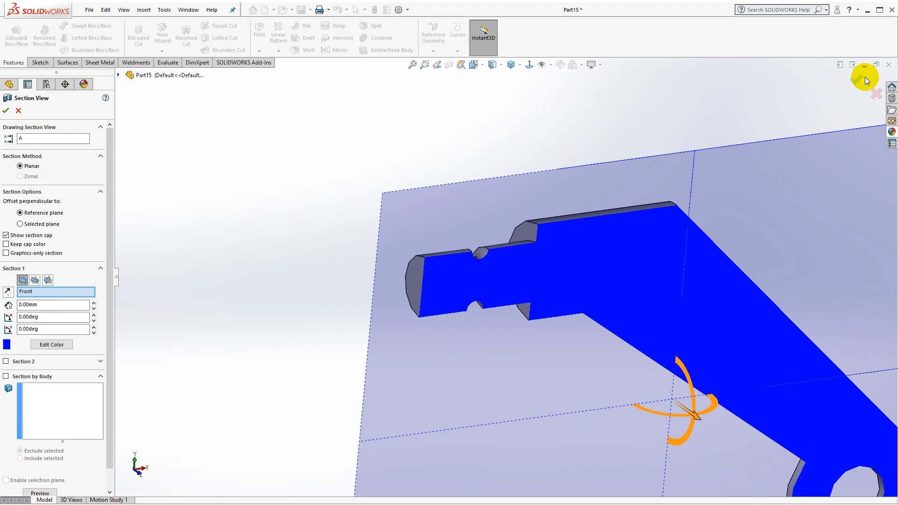
click(863, 77)
click(384, 188)
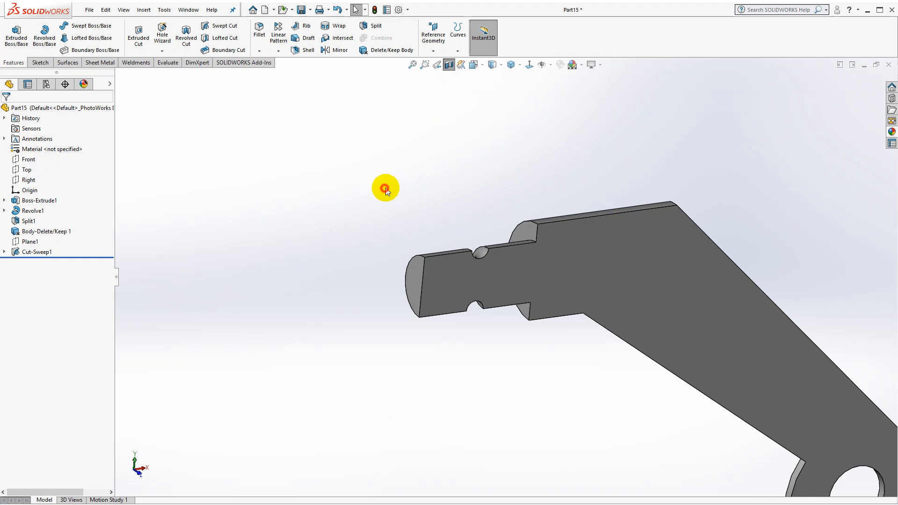
- On a new Front plane sketch, draw a centerline about 53 mm long from the shaft end's midpoint to the arm's slanted edge
click(28, 159)
click(530, 66)
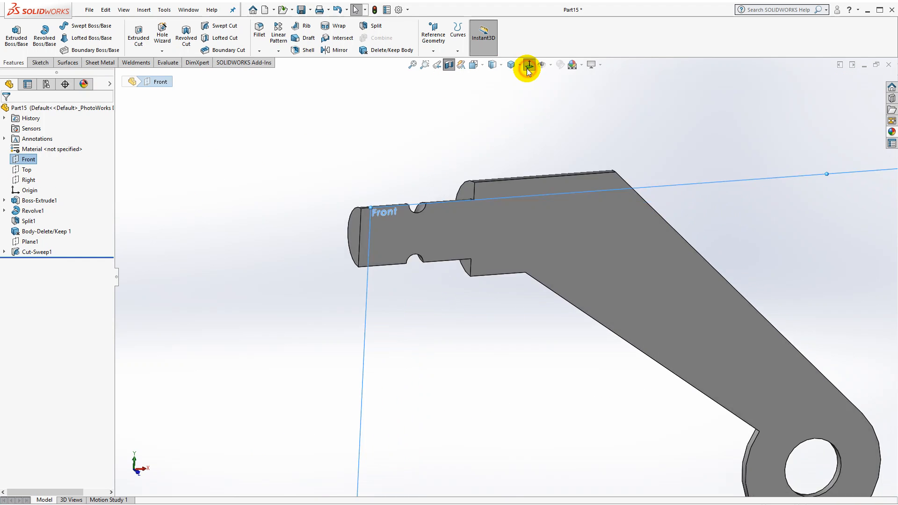
scroll(380, 125, down, 3)
click(39, 63)
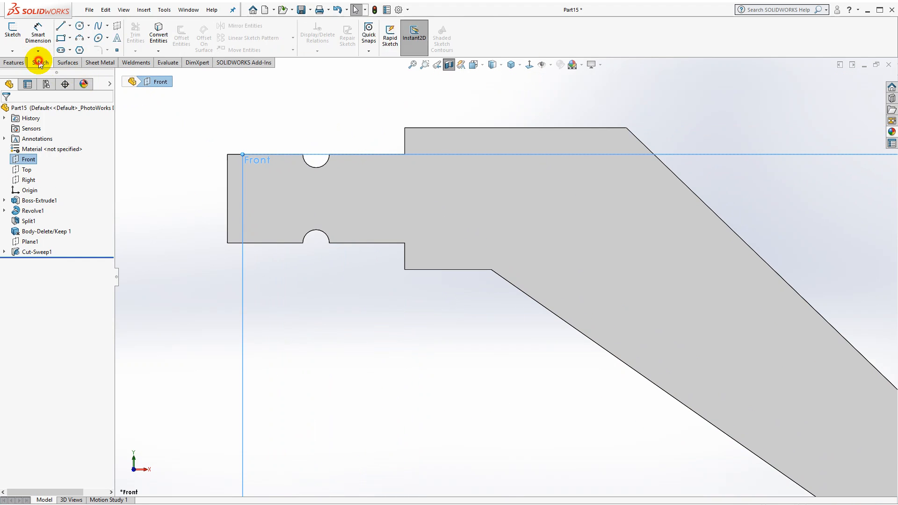
click(14, 34)
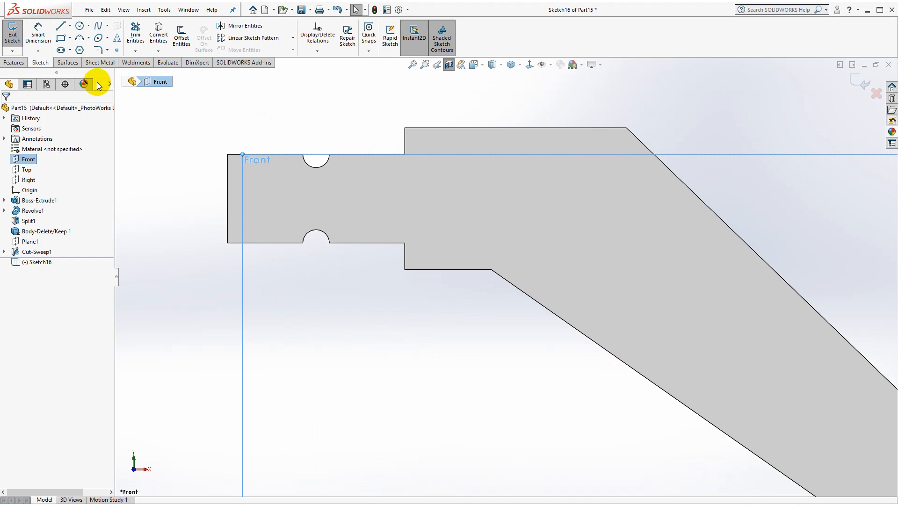
click(70, 26)
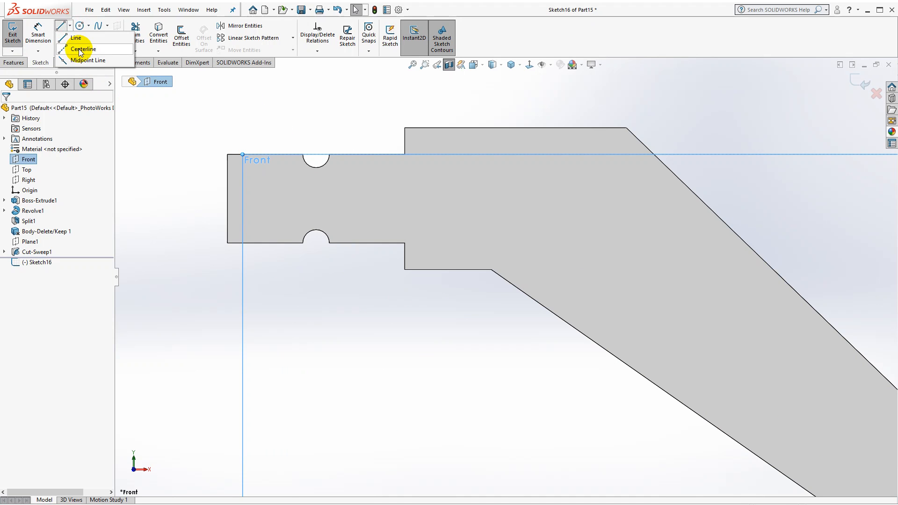
click(81, 50)
click(228, 198)
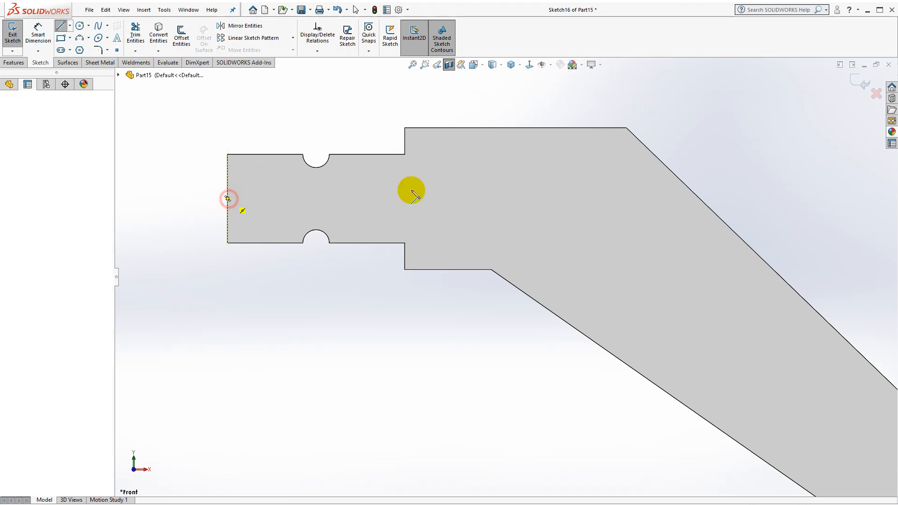
click(699, 198)
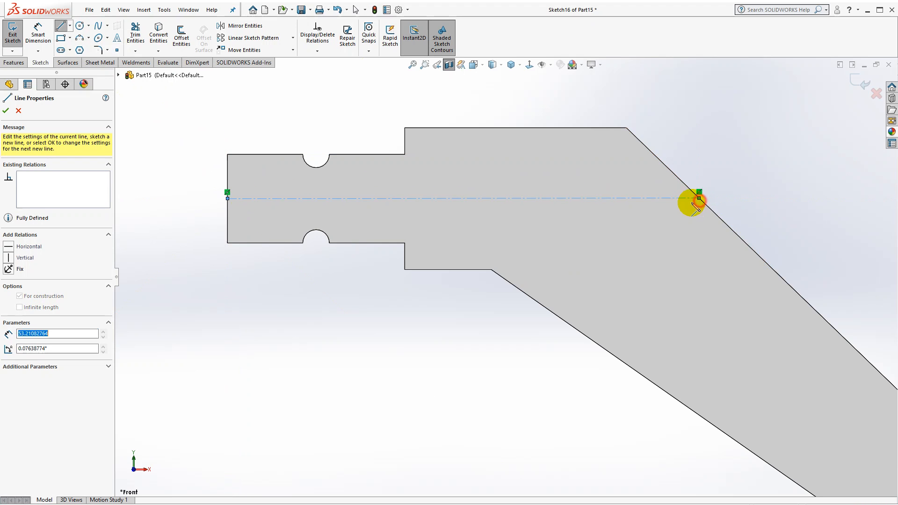
- Sketch a horizontal line about 38 mm long from the shaft end above the centerline, plus a sloped line down to the centerline
key(Escape)
scroll(391, 159, down, 2)
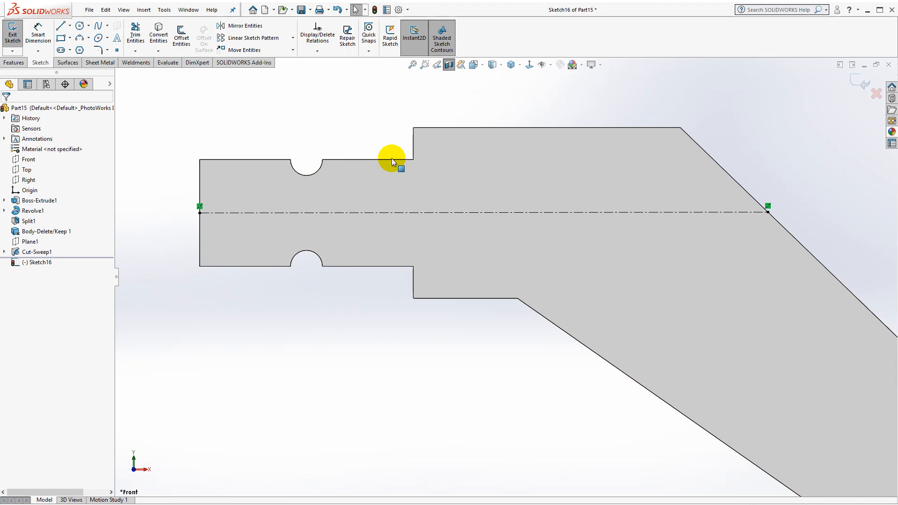
click(61, 28)
click(200, 190)
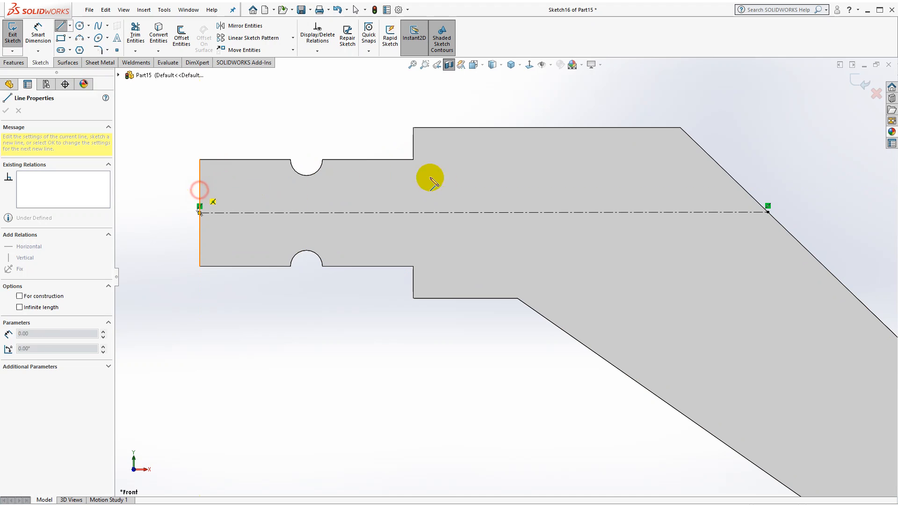
click(605, 190)
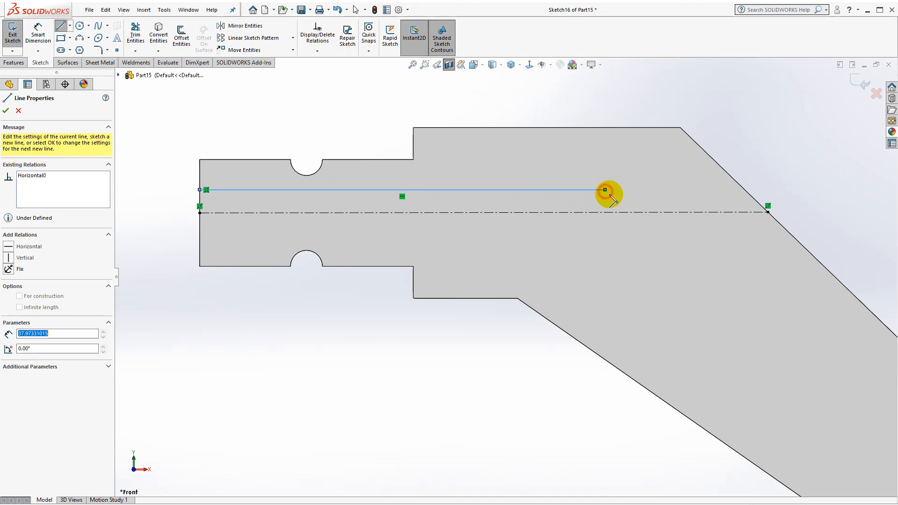
click(637, 212)
key(Escape)
- Dimension the angle between the short sloped line and the centerline as 45°
click(37, 32)
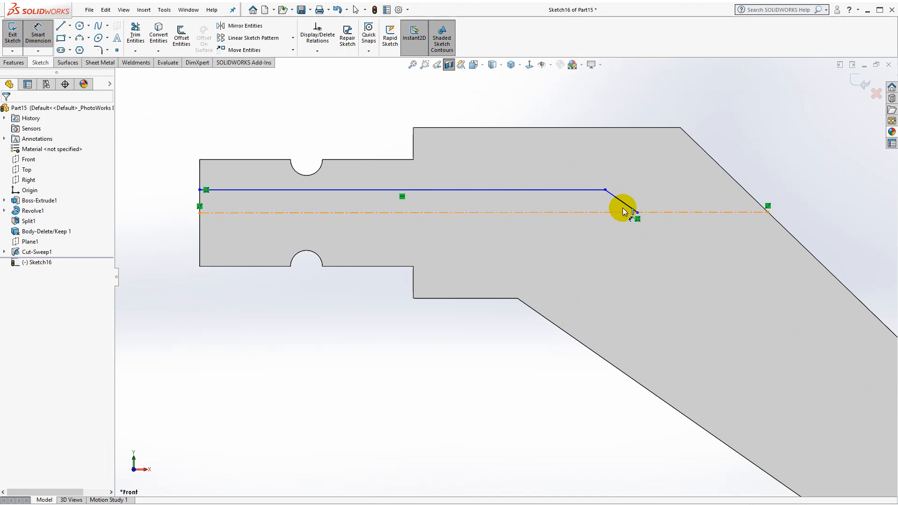
click(624, 205)
click(568, 189)
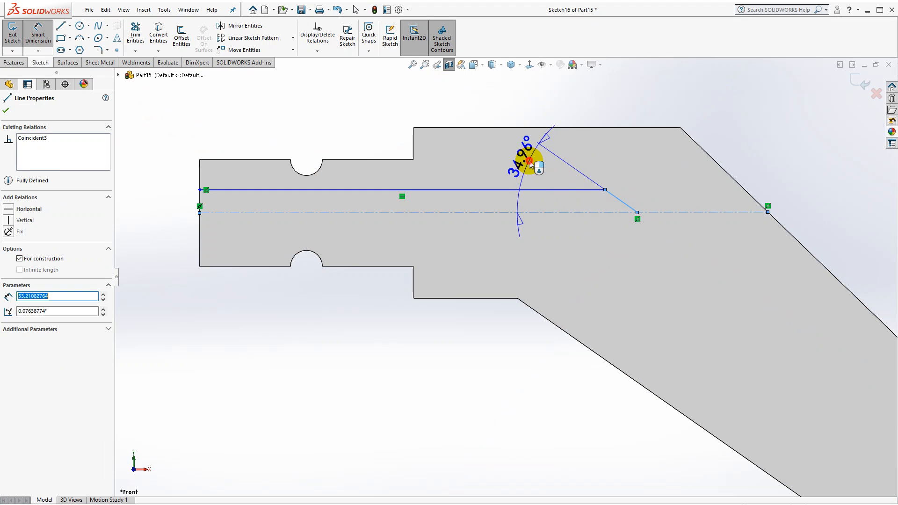
click(529, 164)
text(45deg)
key(Return)
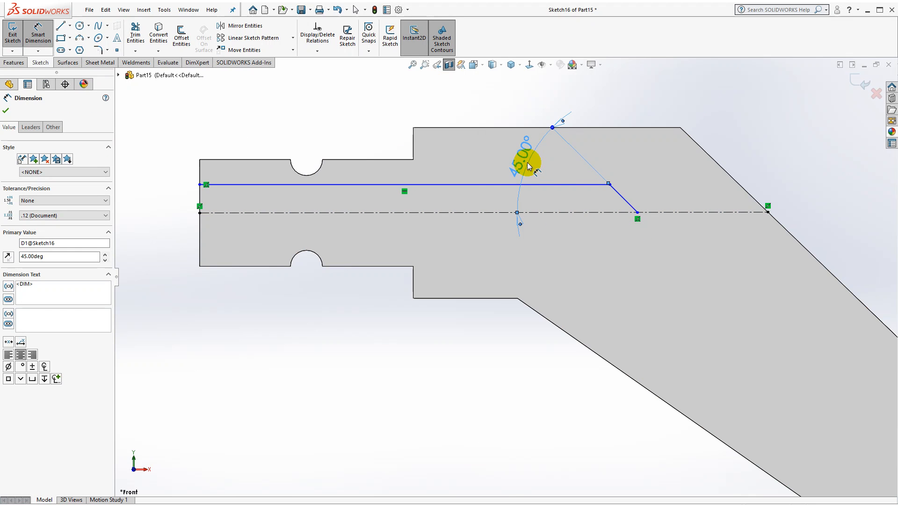
- Dimension the distance from the shaft's end face to the sloped line's tip on the centerline as 45 mm
click(201, 206)
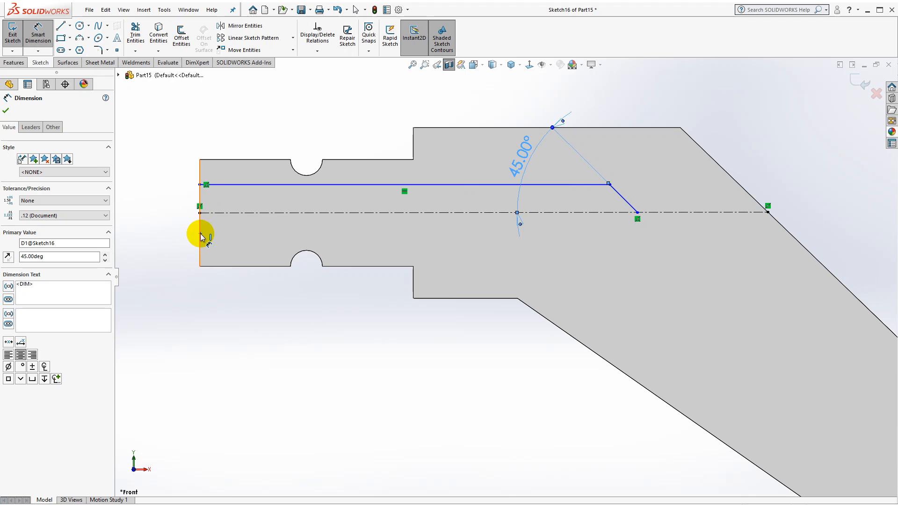
click(202, 217)
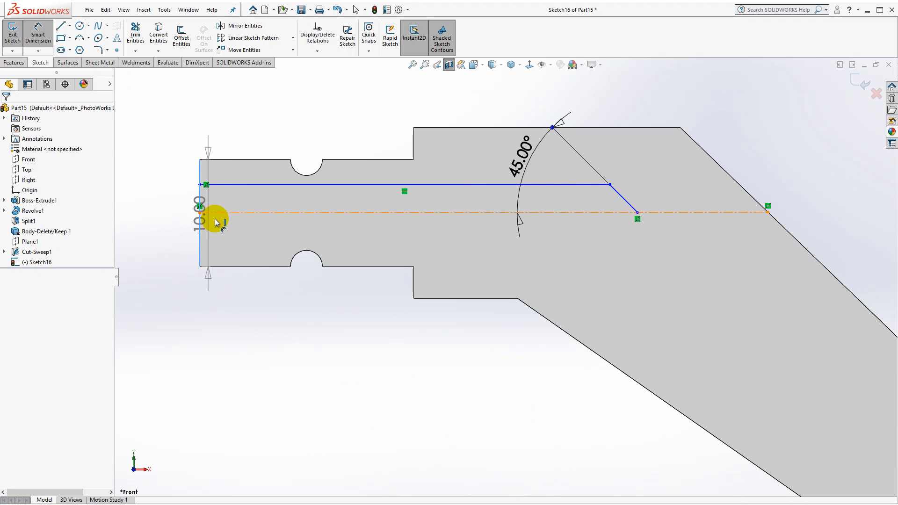
click(637, 211)
click(411, 103)
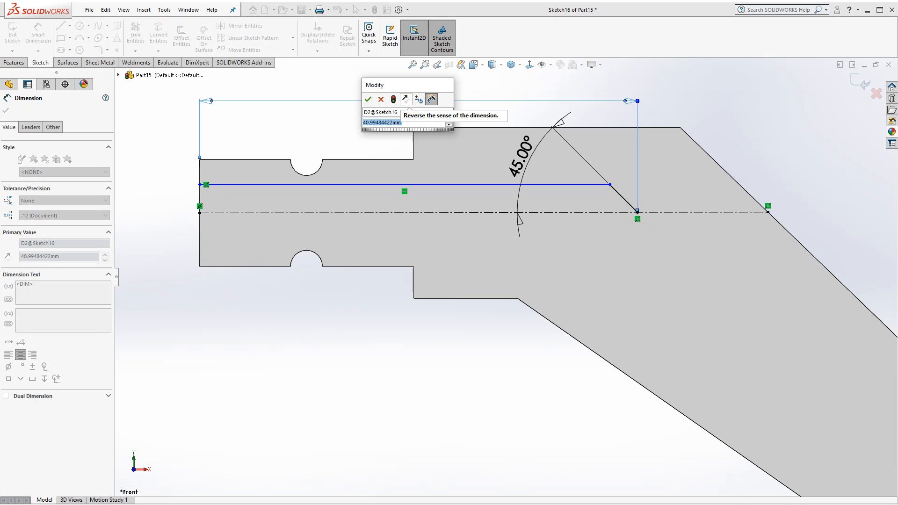
text(45)
key(Return)
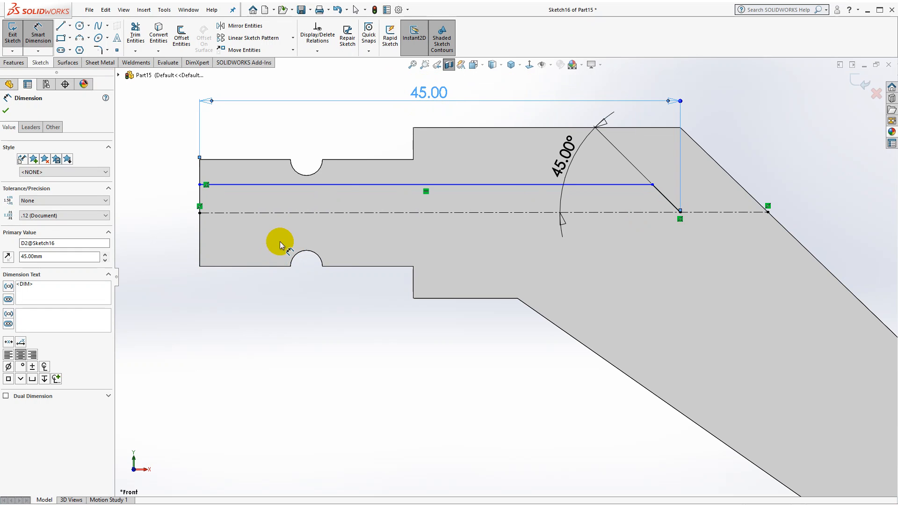
click(341, 189)
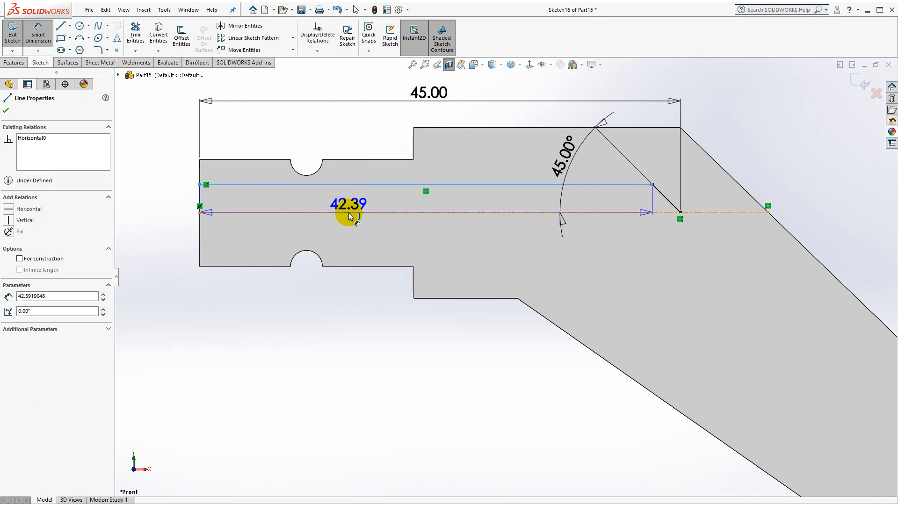
click(349, 213)
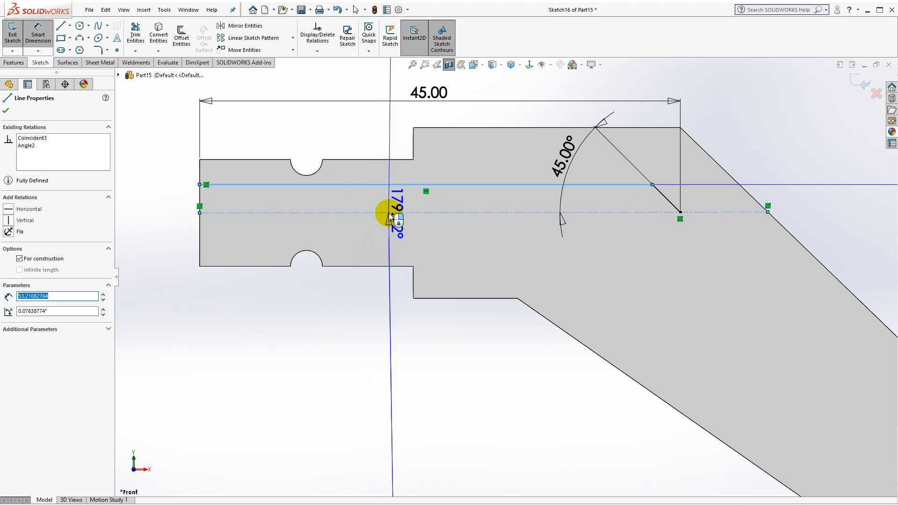
click(464, 212)
key(Escape)
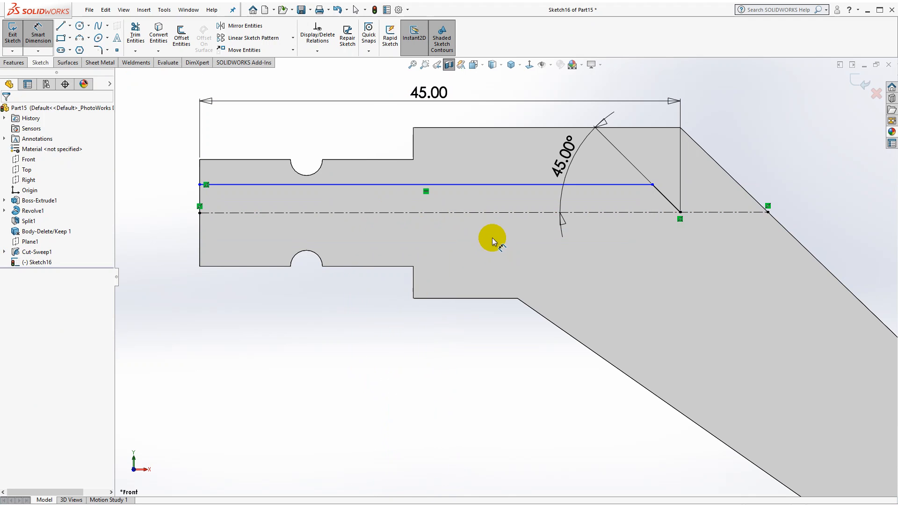
key(Escape)
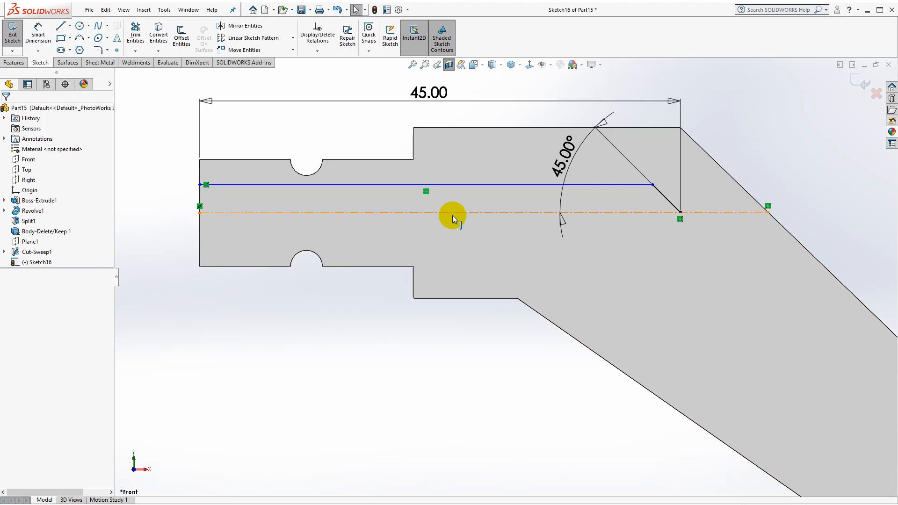
- Make the centerline horizontal and delete the conflicting coincident relation at its end on the arm's slanted edge
click(453, 213)
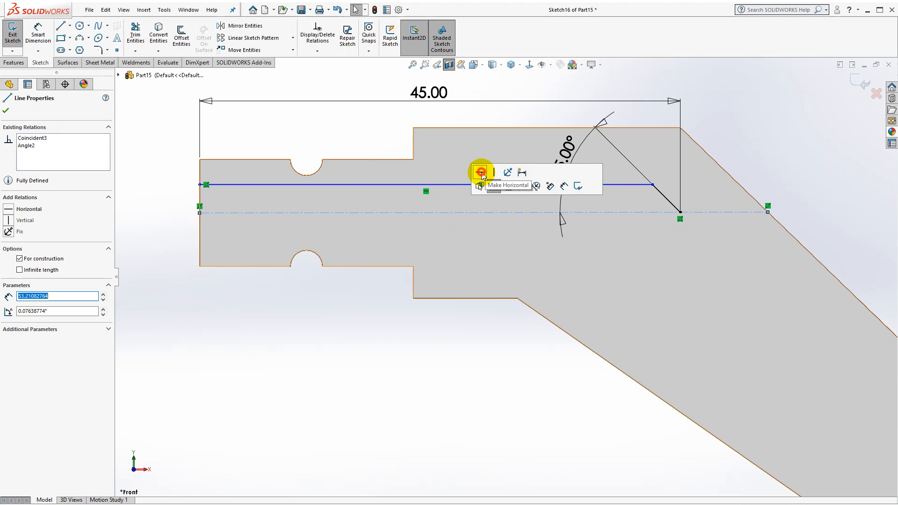
click(481, 172)
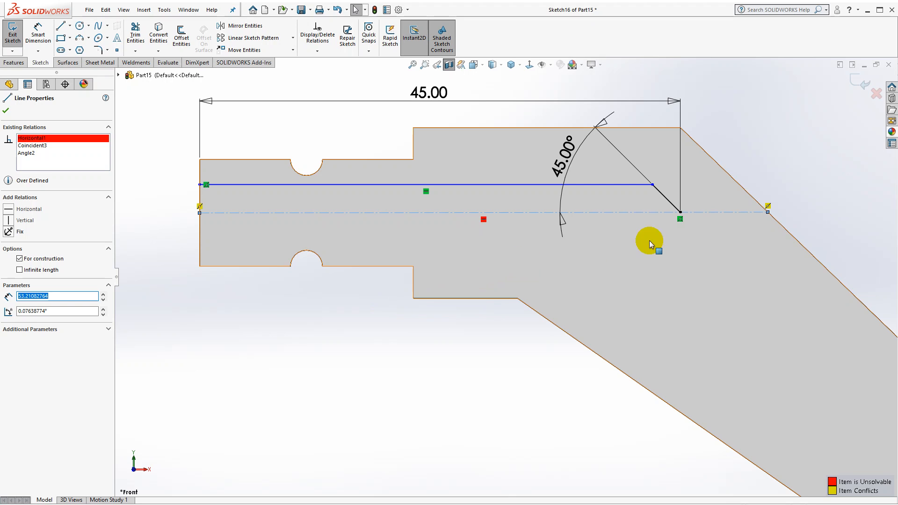
click(769, 207)
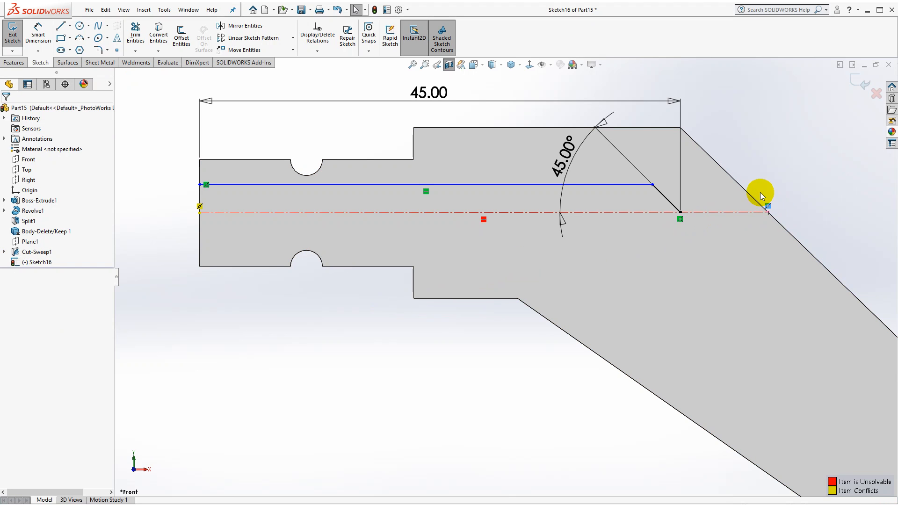
key(Delete)
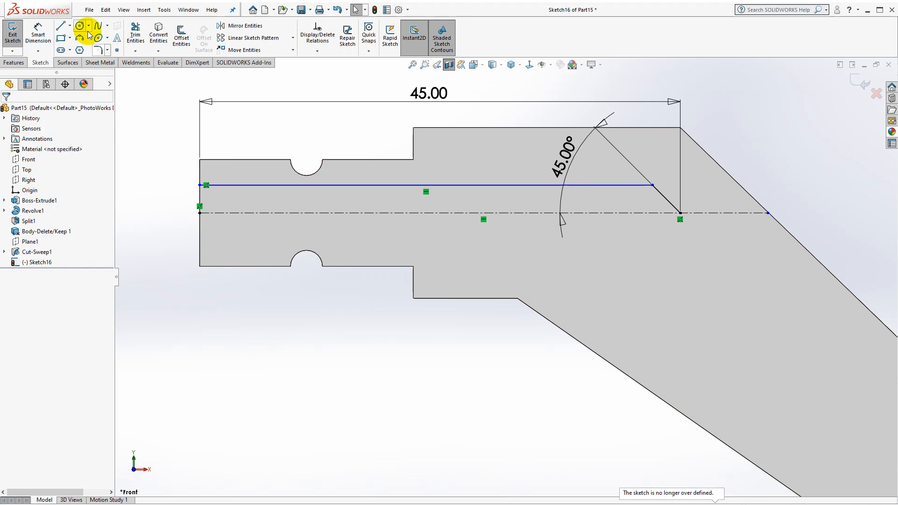
- Add a 5 mm diameter dimension between the long horizontal line and the centerline
click(38, 33)
click(467, 185)
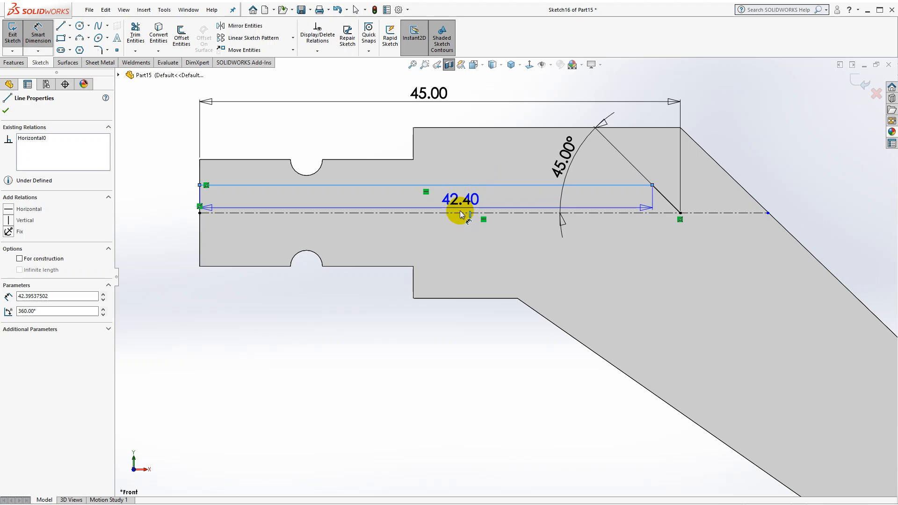
click(461, 213)
click(454, 248)
text(5)
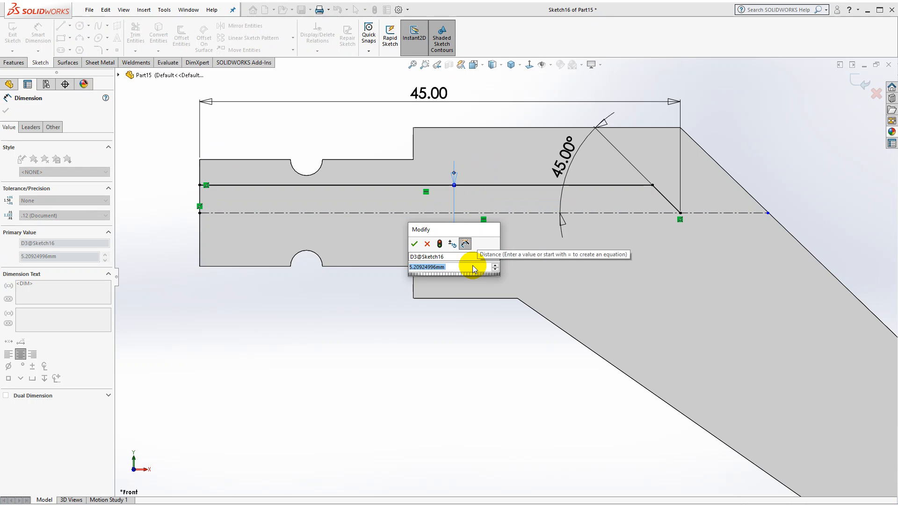
key(Return)
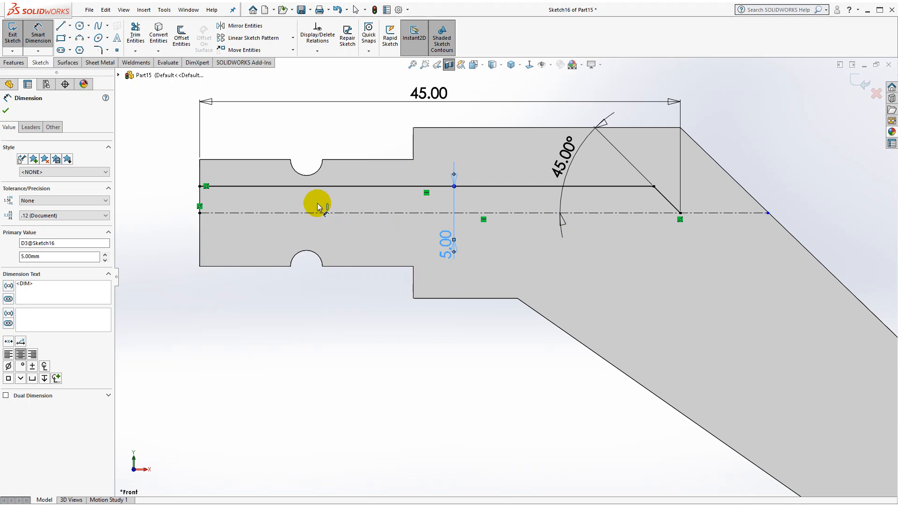
- Close the hole profile with a line along the centerline to the sloped line's tip and a vertical line at the shaft end
click(62, 27)
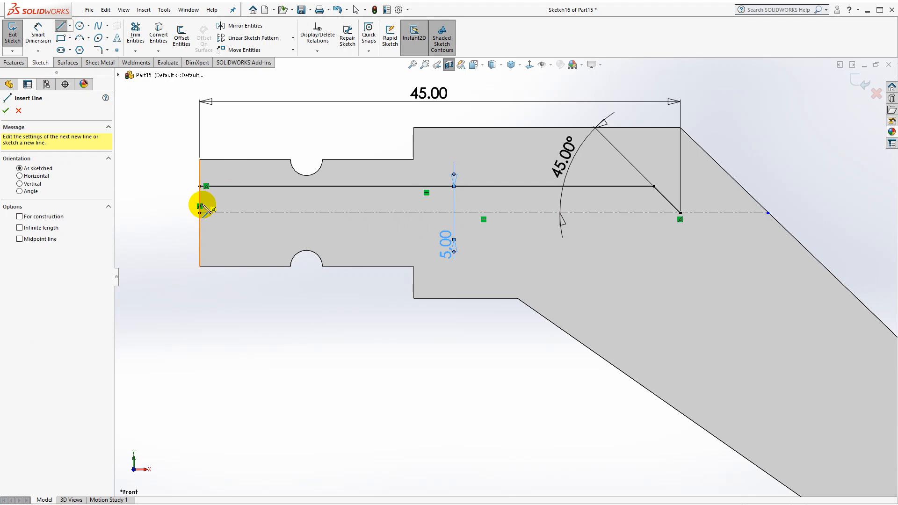
mouse_move(200, 213)
mouse_down()
mouse_move(227, 201)
mouse_move(680, 213)
mouse_up()
scroll(156, 212, up, 1)
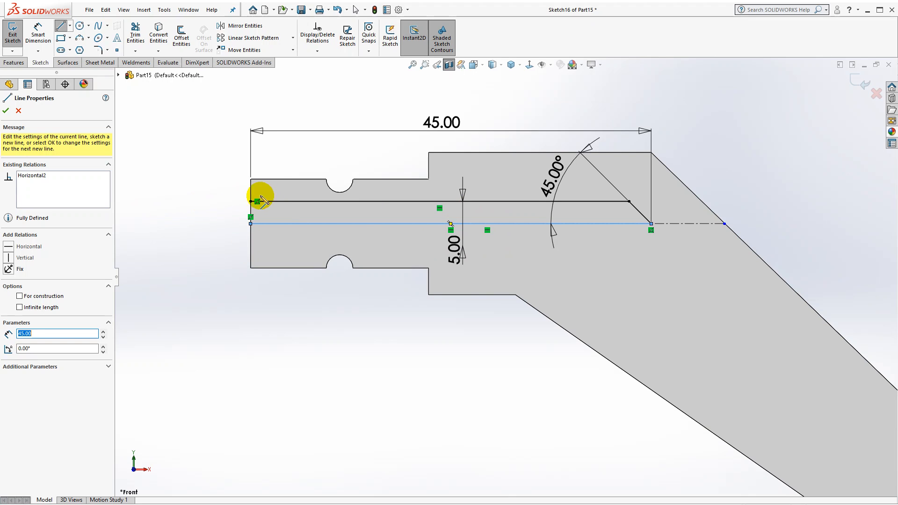
drag(251, 201, 251, 223)
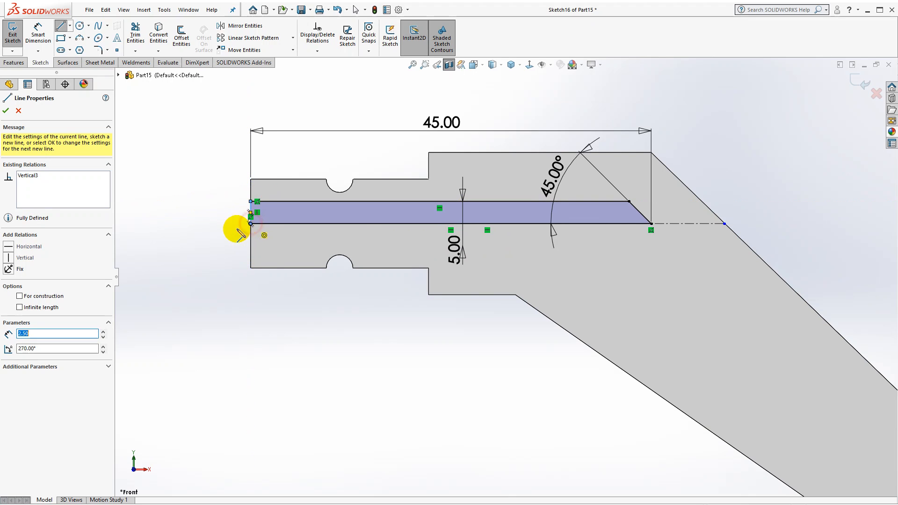
key(Escape)
- Cut the pointed blind hole into the shaft with a 360° revolved cut of the closed profile about the centerline
click(22, 66)
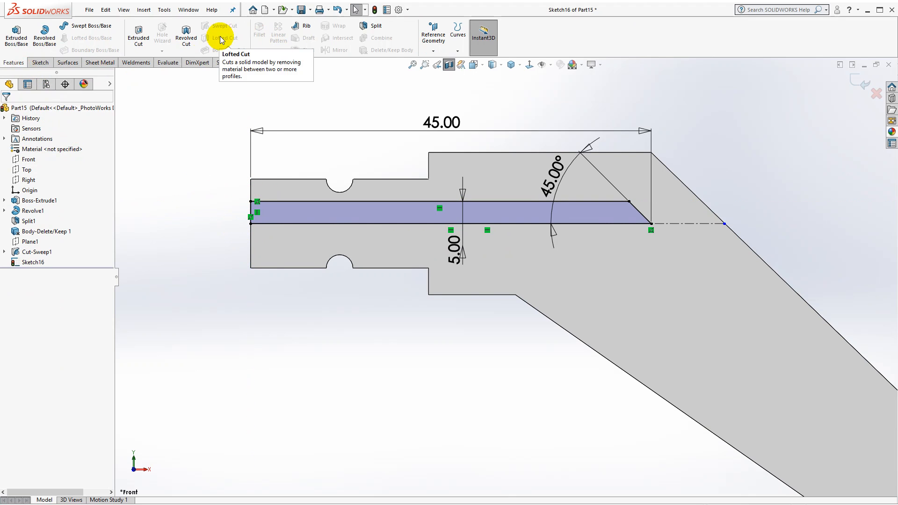
click(186, 34)
middle_drag(372, 293, 343, 329)
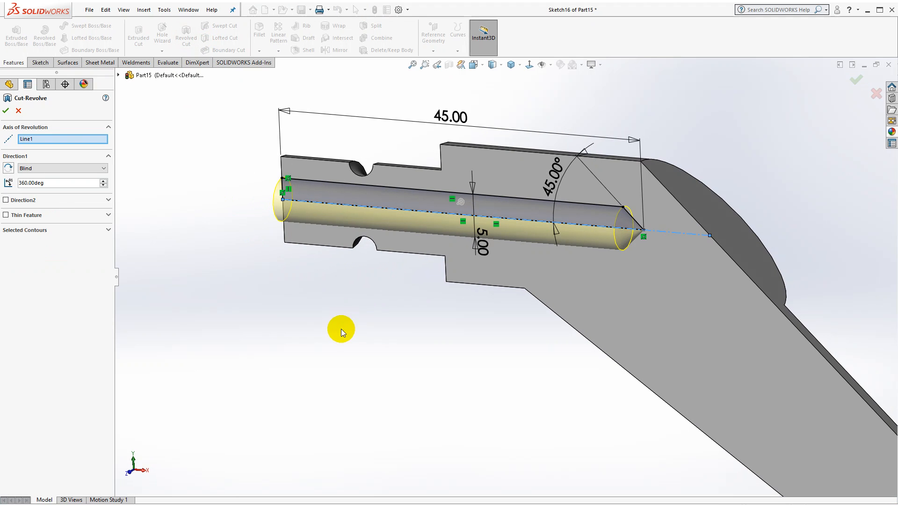
click(5, 112)
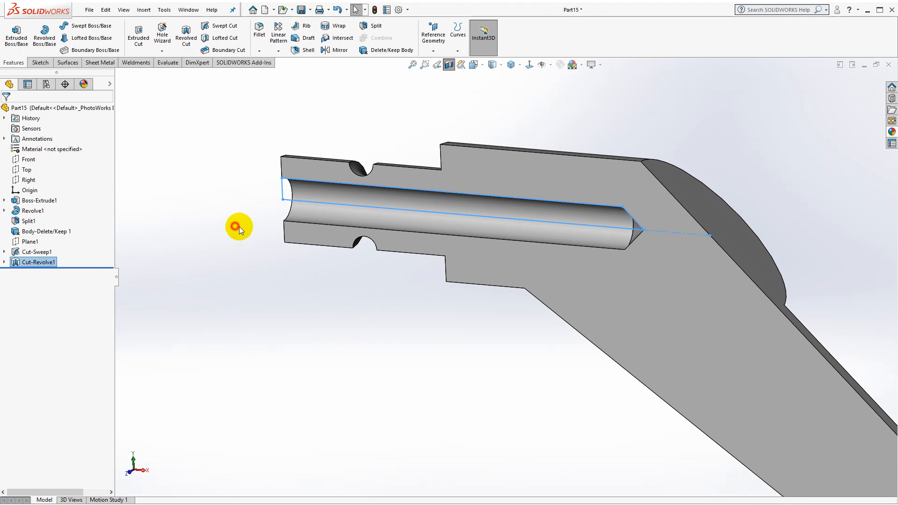
- Turn off the section view and show the whole part in isometric view
middle_drag(237, 225, 365, 289)
scroll(502, 281, down, 2)
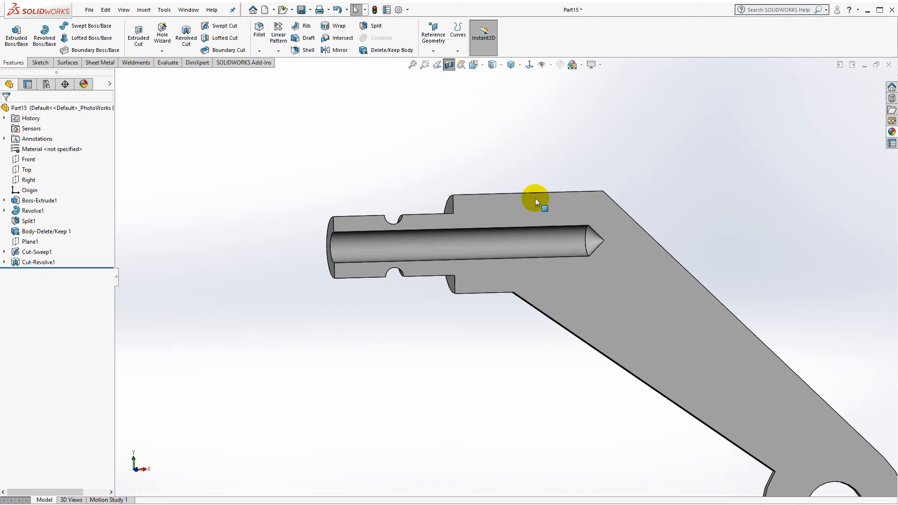
click(450, 65)
scroll(492, 220, down, 2)
click(512, 65)
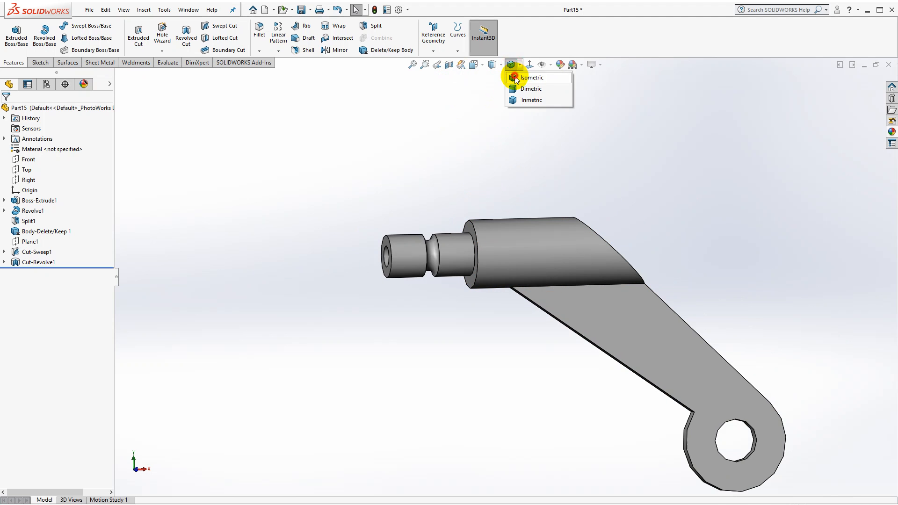
click(513, 74)
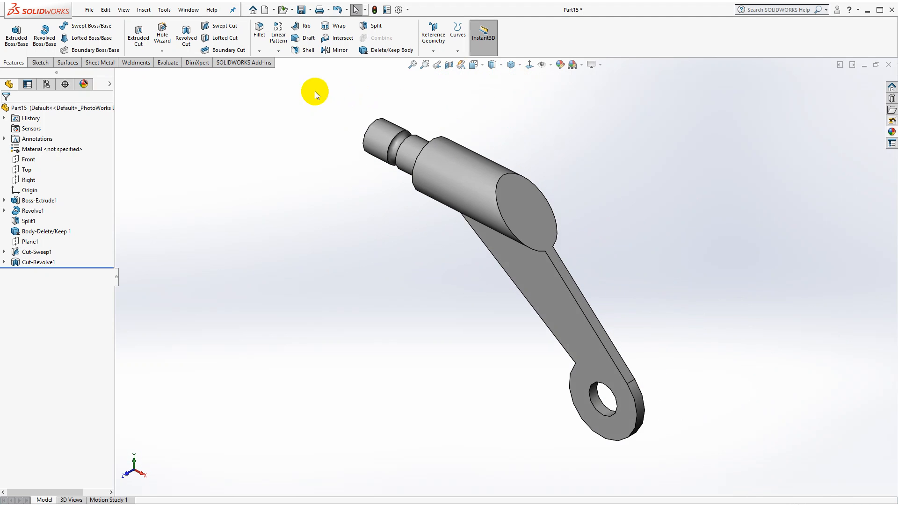
- Check the part's mass properties with the calculation accuracy raised to the highest level
click(167, 63)
click(74, 40)
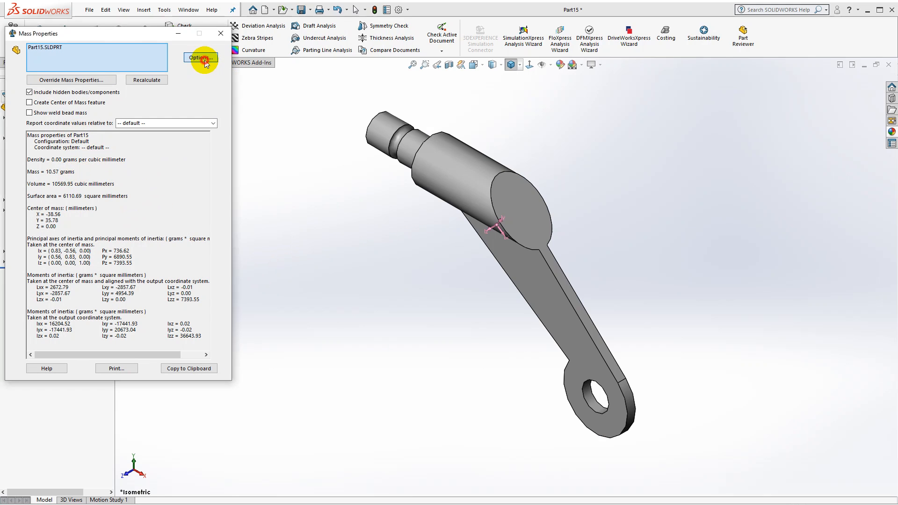
click(201, 59)
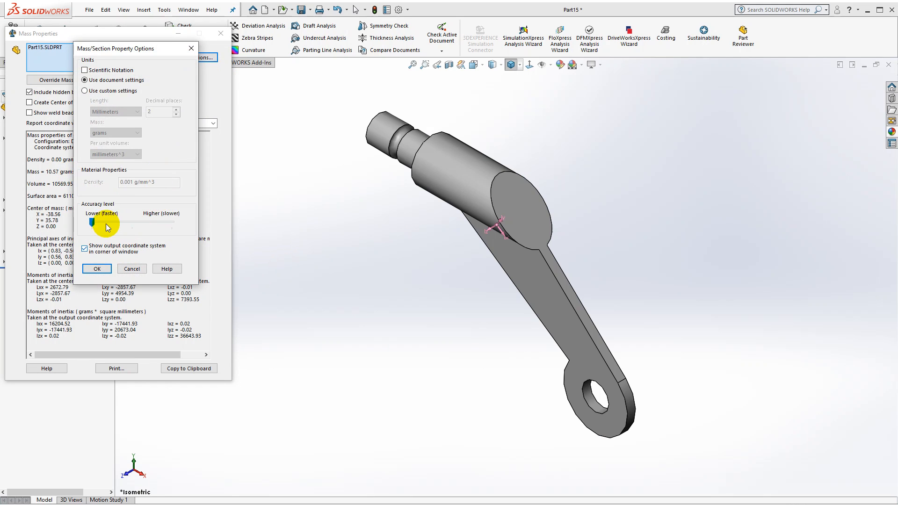
drag(92, 223, 173, 223)
click(102, 269)
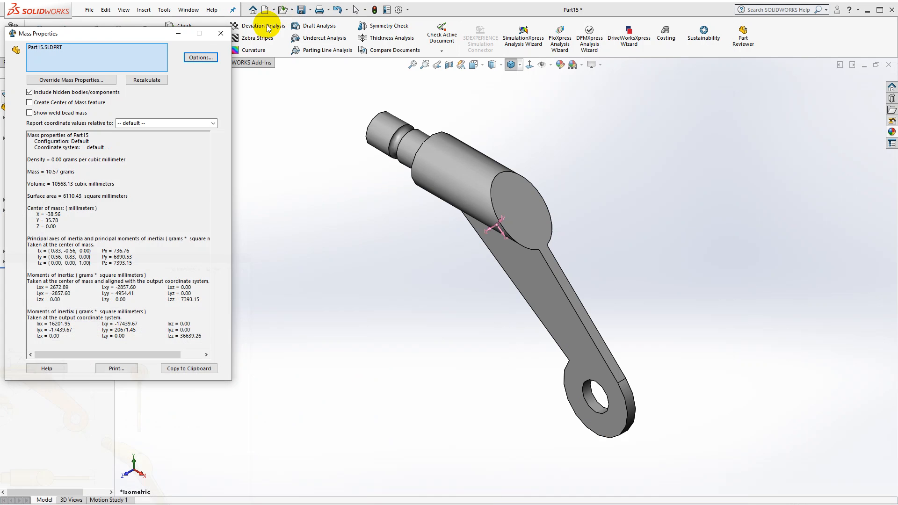
click(221, 33)
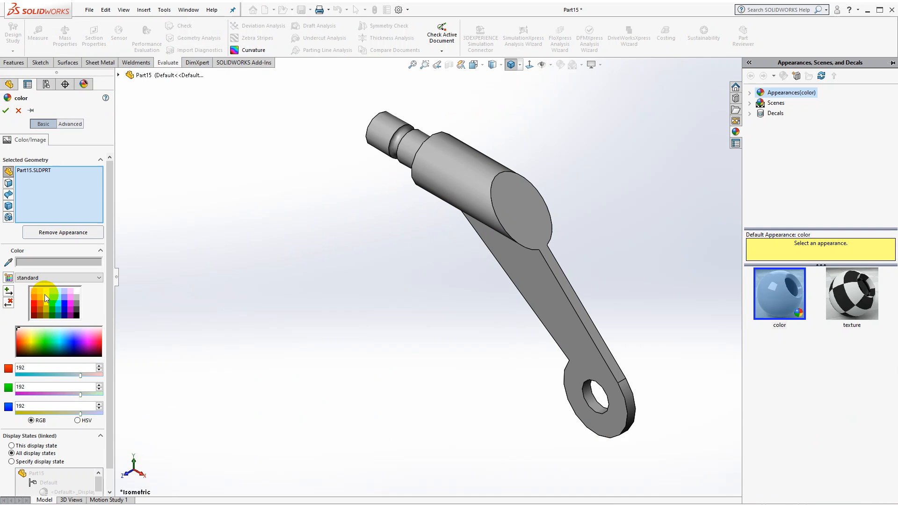
- Apply a yellow color from the standard swatches to the whole part
click(46, 298)
click(7, 109)
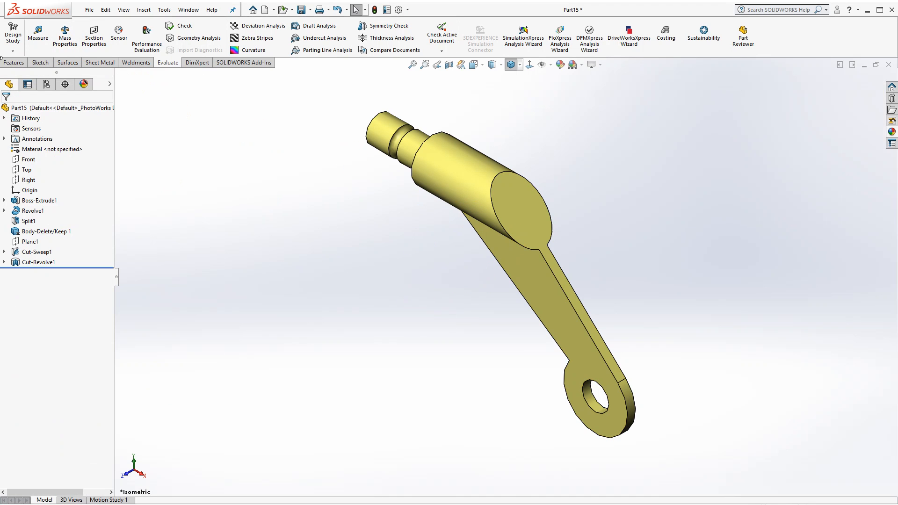
click(15, 63)
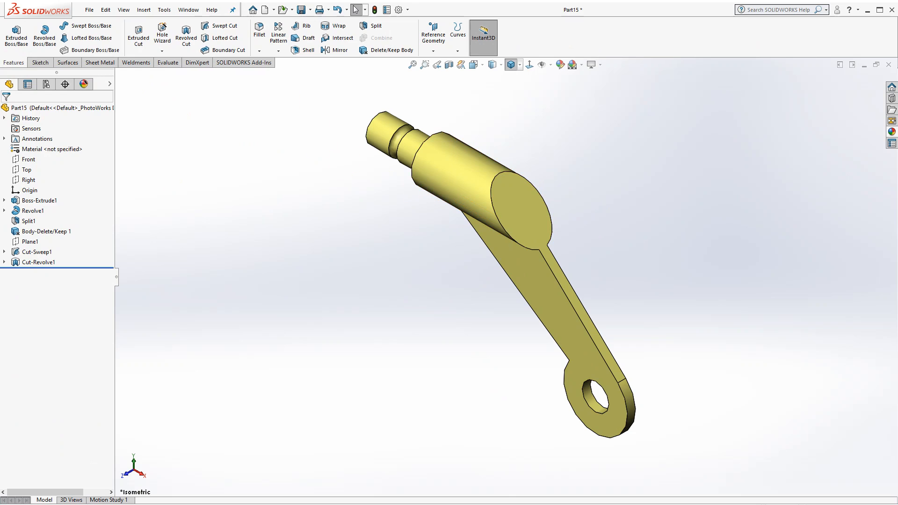